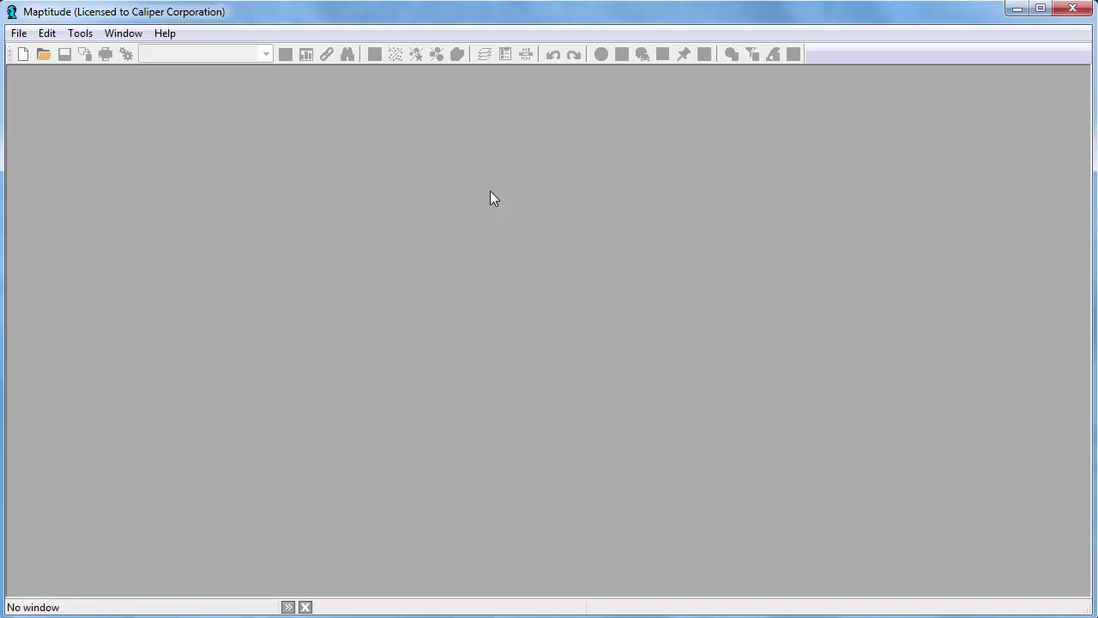
Start a new file from the New toolbar button, with Map as the file type
left_click(23, 56)
Choose a Territories map built interactively from areas and advance to Map Settings
left_click(634, 244)
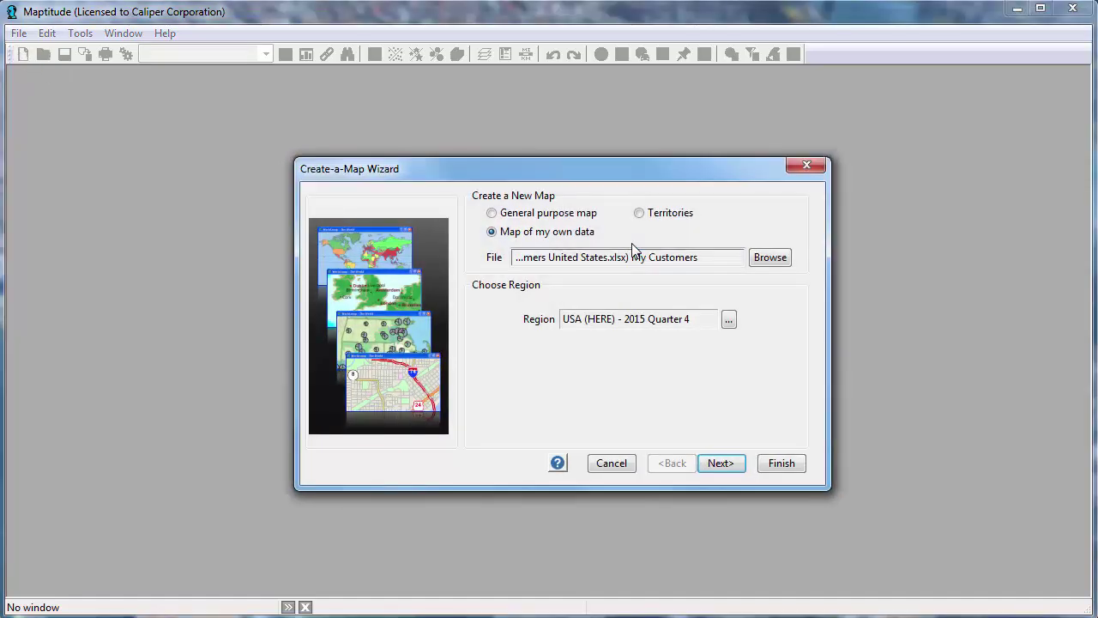
left_click(639, 213)
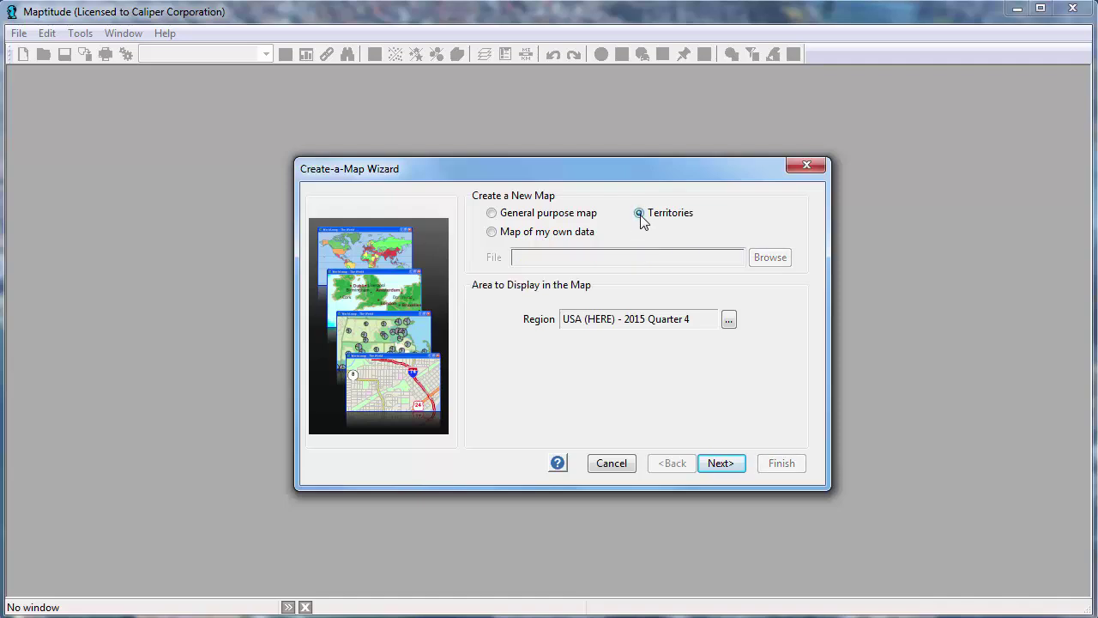
left_click(735, 462)
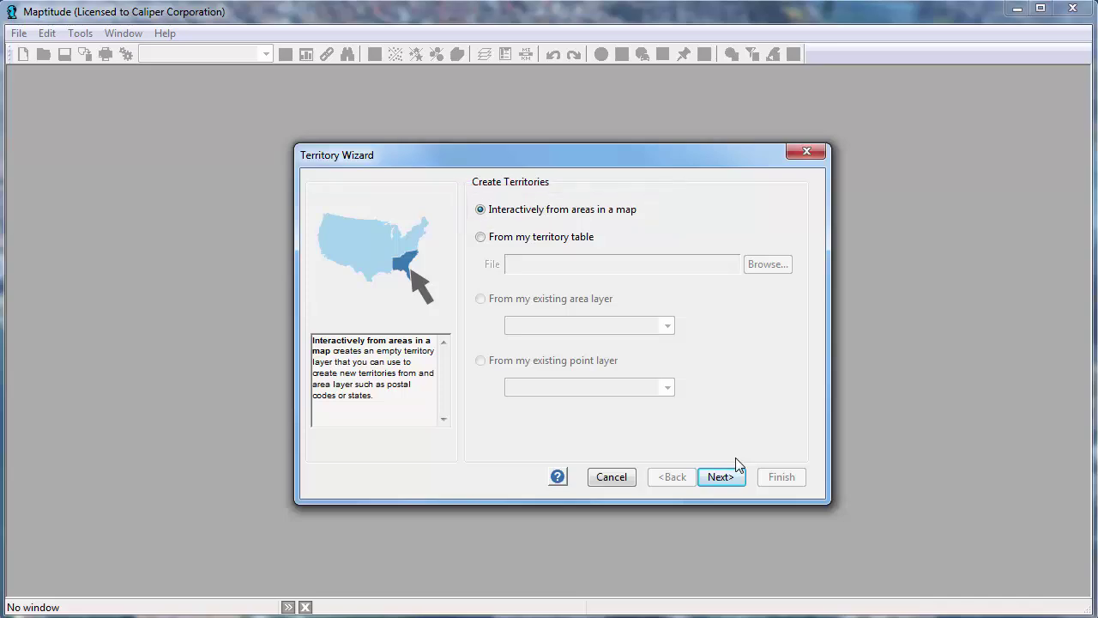
left_click(721, 477)
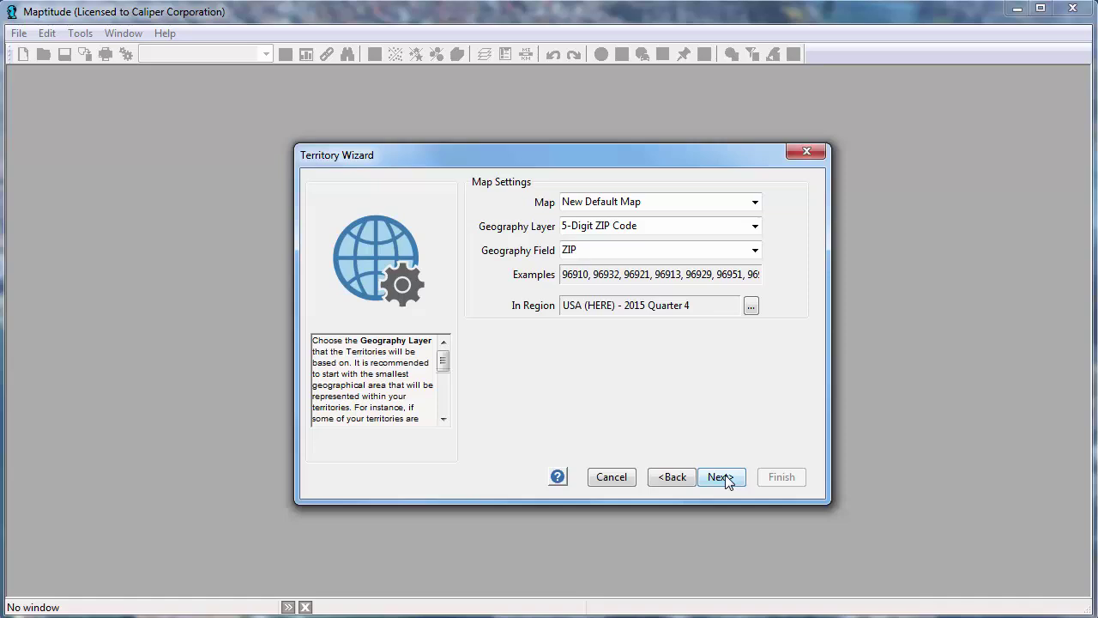
Set the geography layer to State and continue to Tracking Fields
left_click(623, 235)
left_click(622, 327)
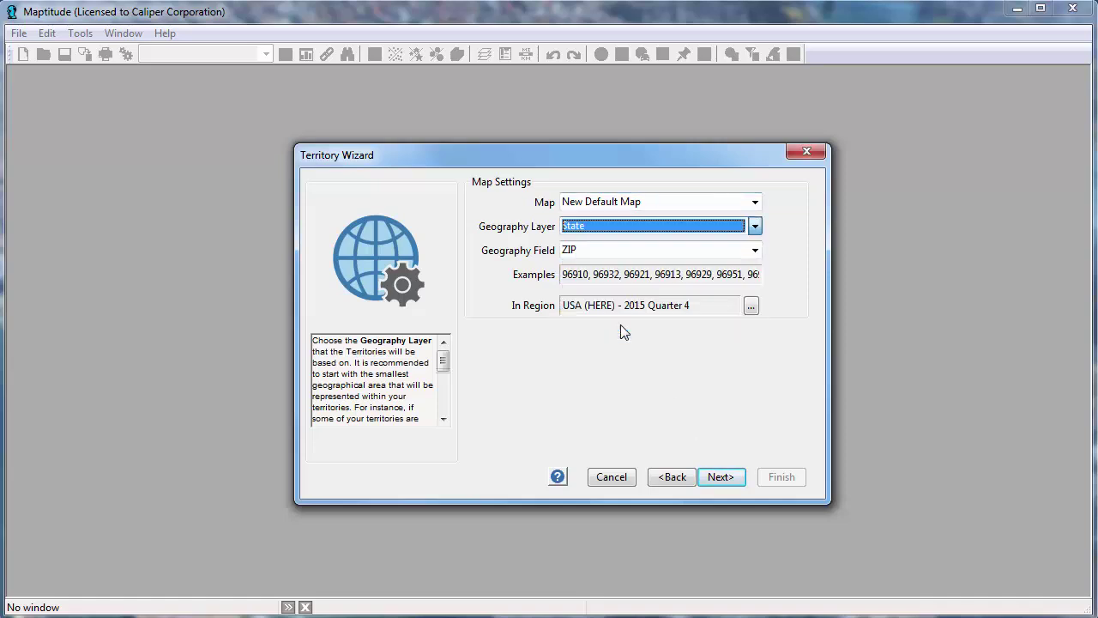
left_click(723, 477)
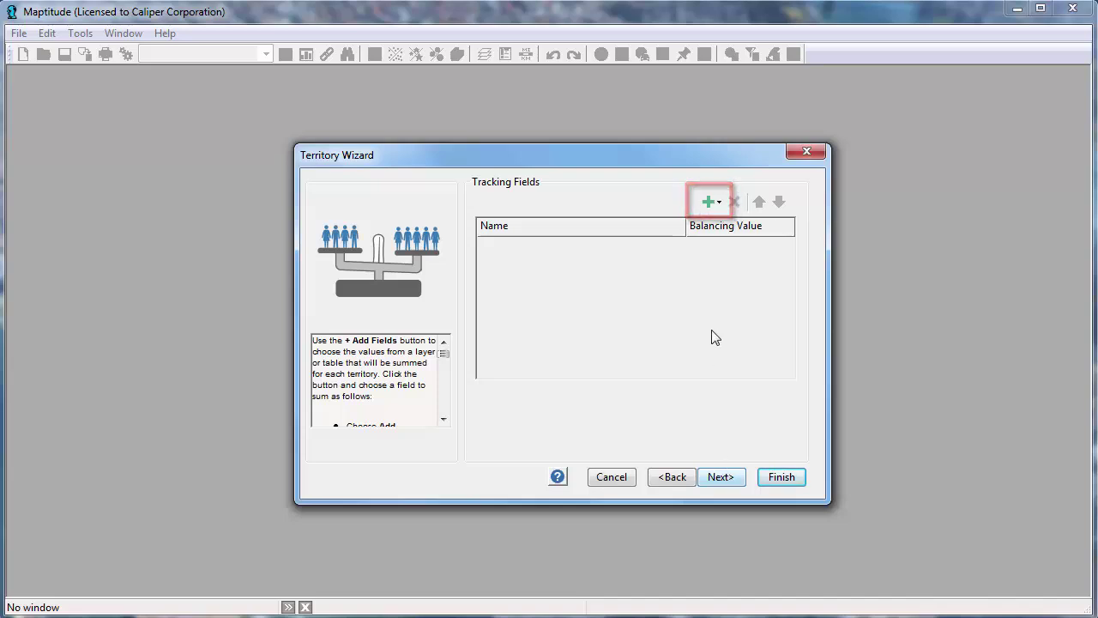
Add Population from the geography layer as a tracking field
left_click(709, 204)
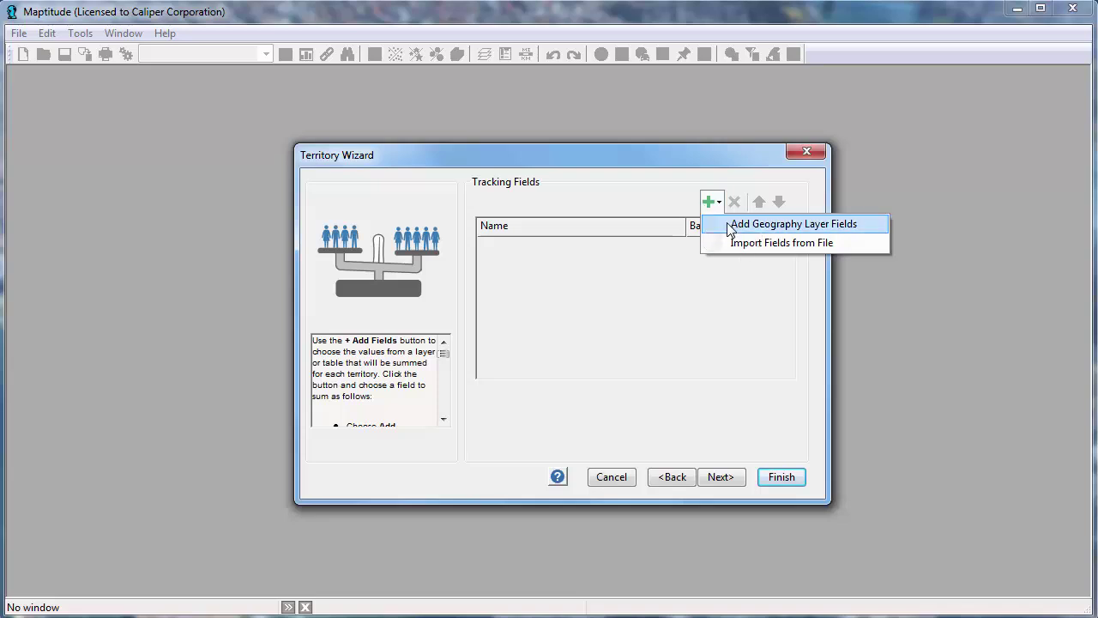
left_click(729, 226)
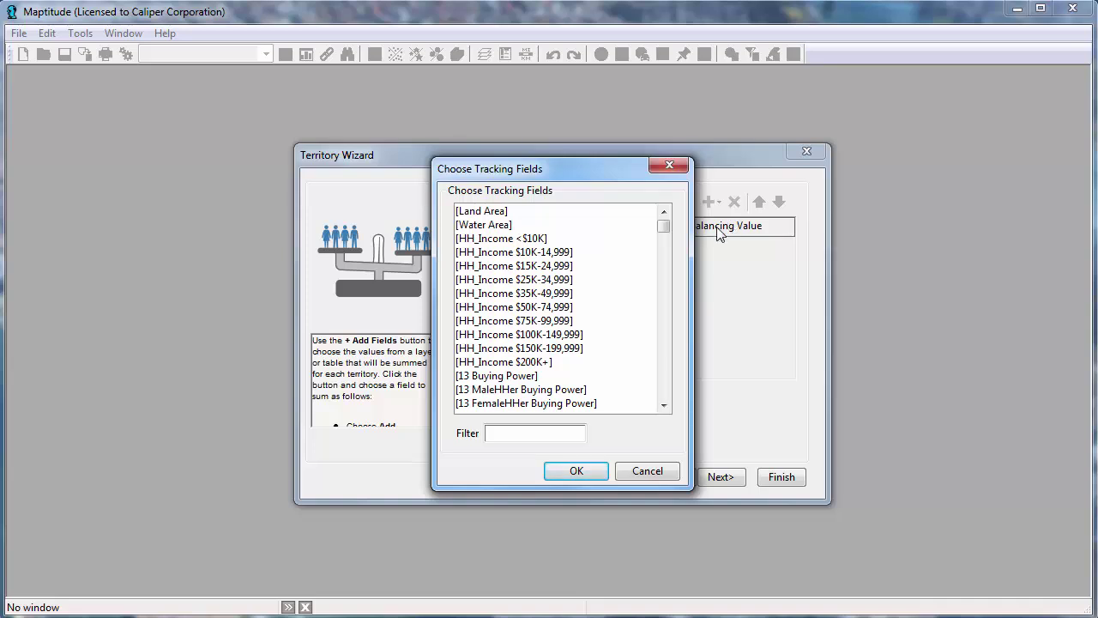
left_click(666, 373)
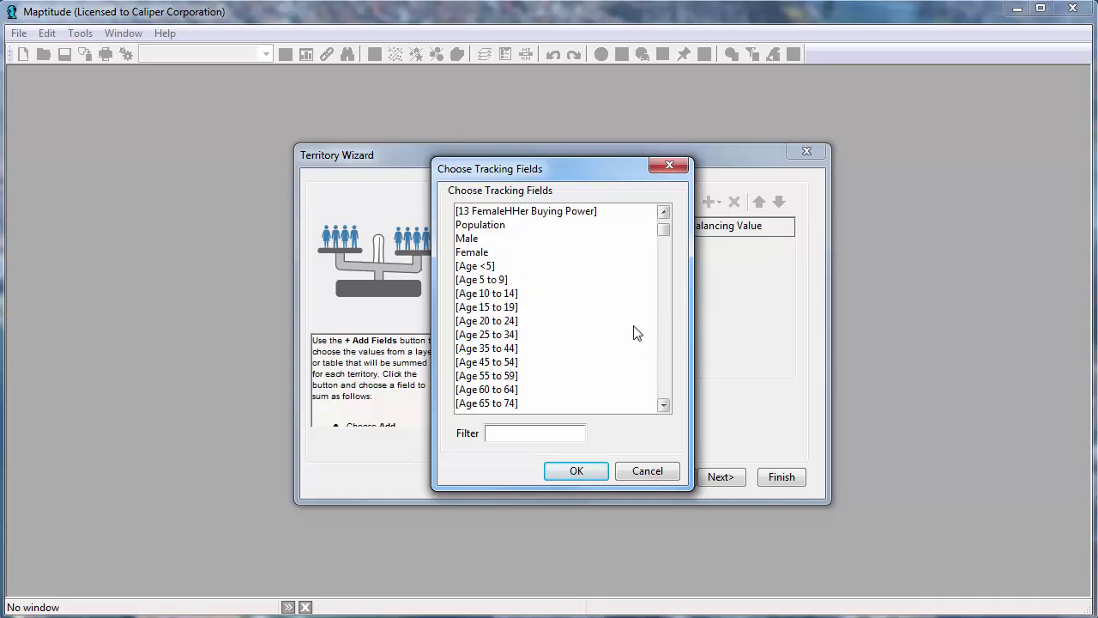
left_click(525, 223)
left_click(588, 470)
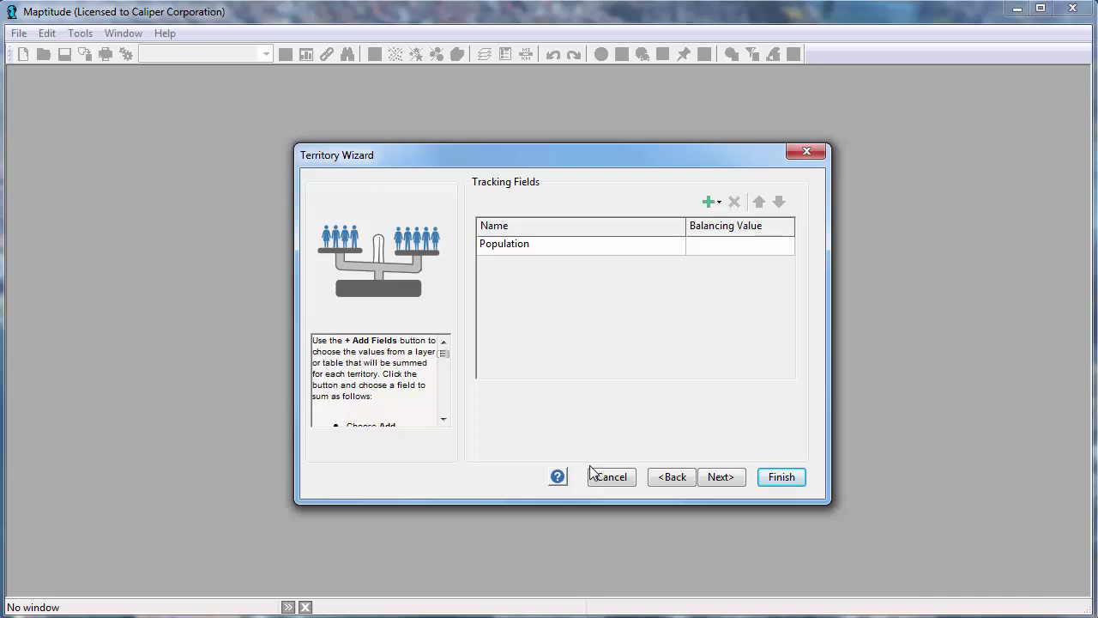
Set Population's balancing value to 45000000 and name the layer 'State Based Territories'
left_click(693, 247)
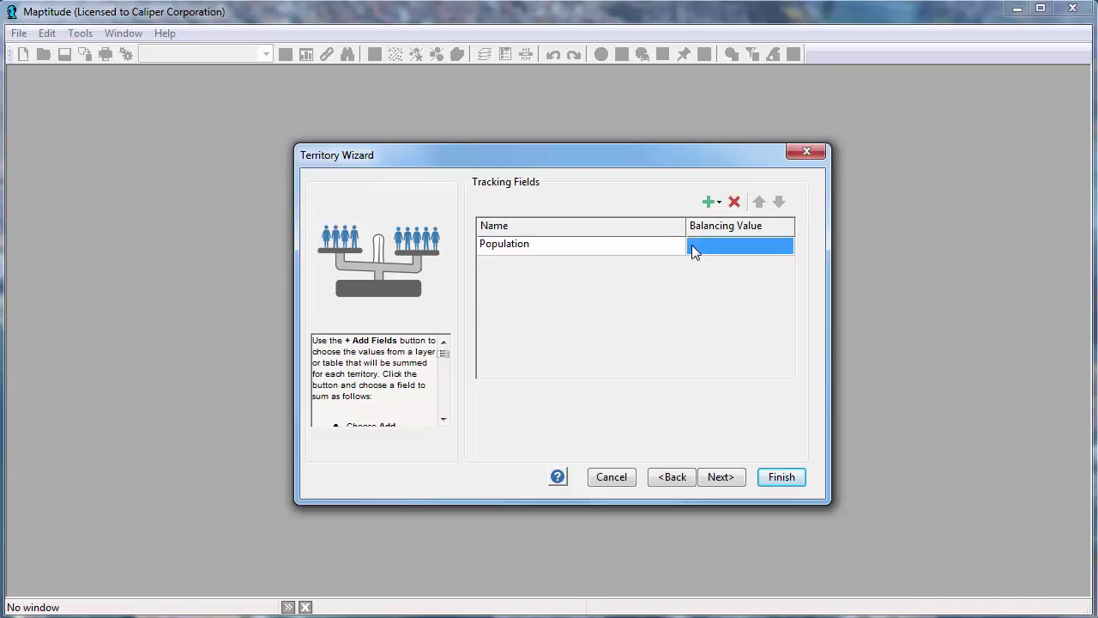
type("45000000")
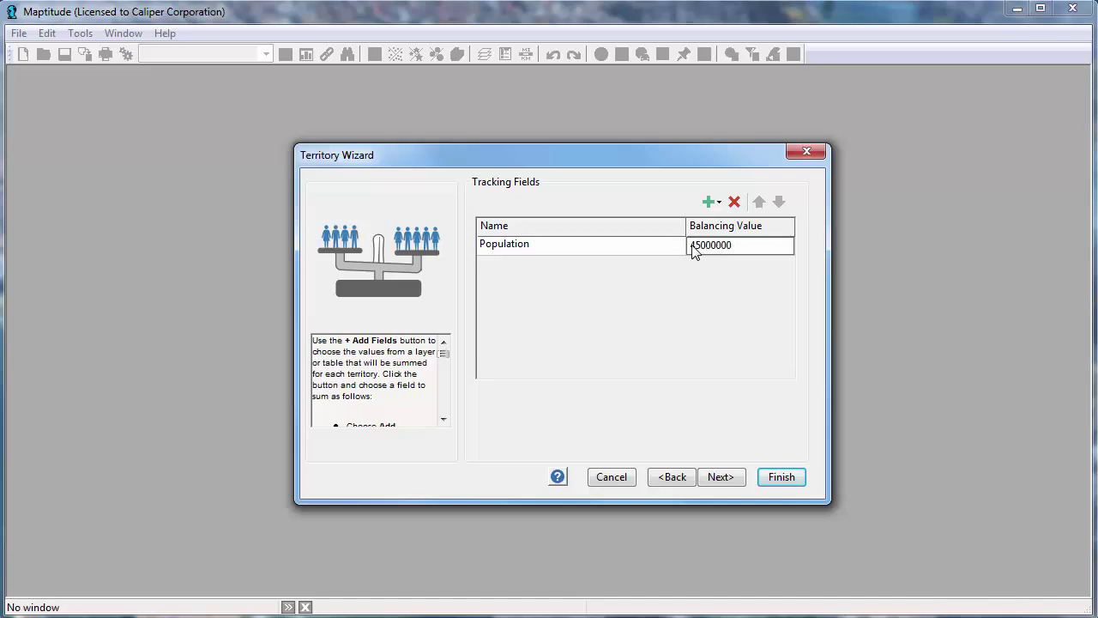
left_click(721, 478)
type("State ")
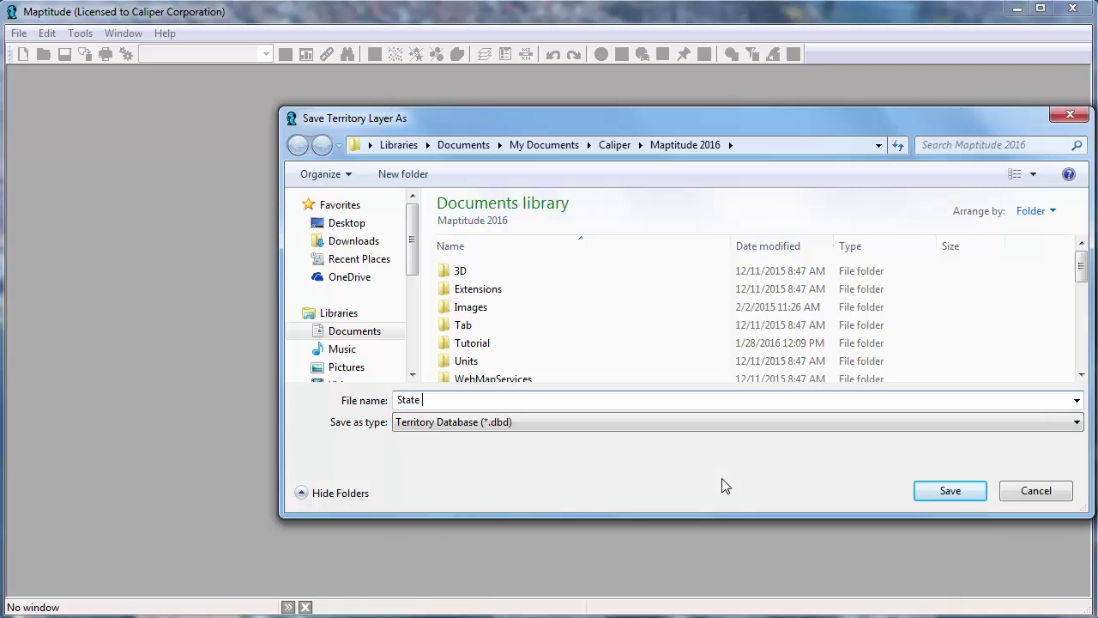
type("Based Territories")
Save the territory layer as State Based Territories
left_click(972, 499)
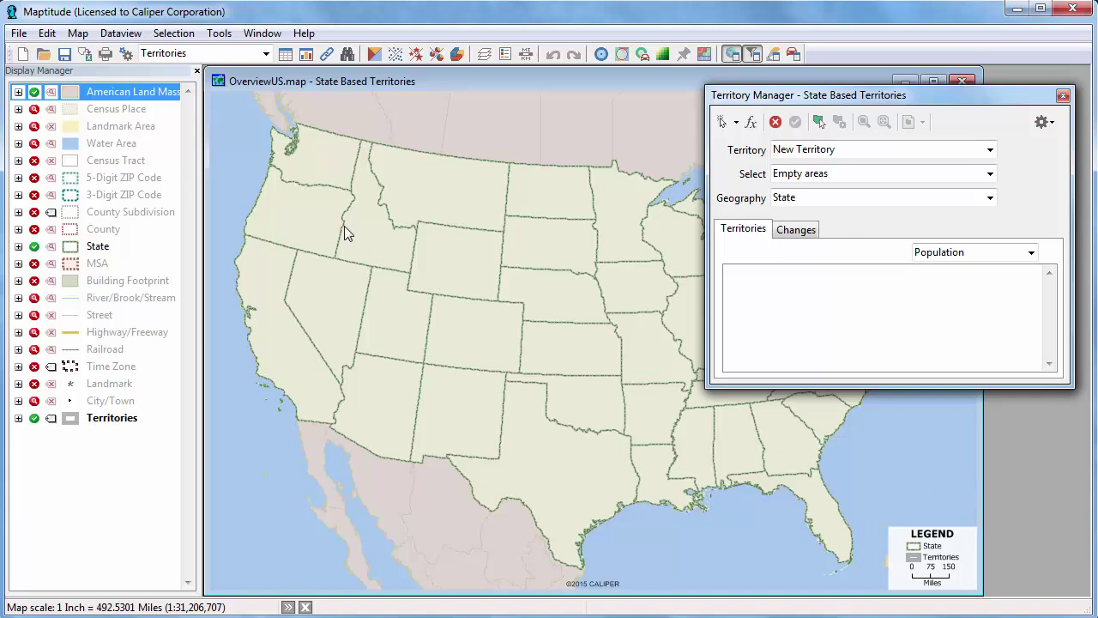
Hide Display Manager and select California, Nevada and Oregon on the map
left_click(197, 72)
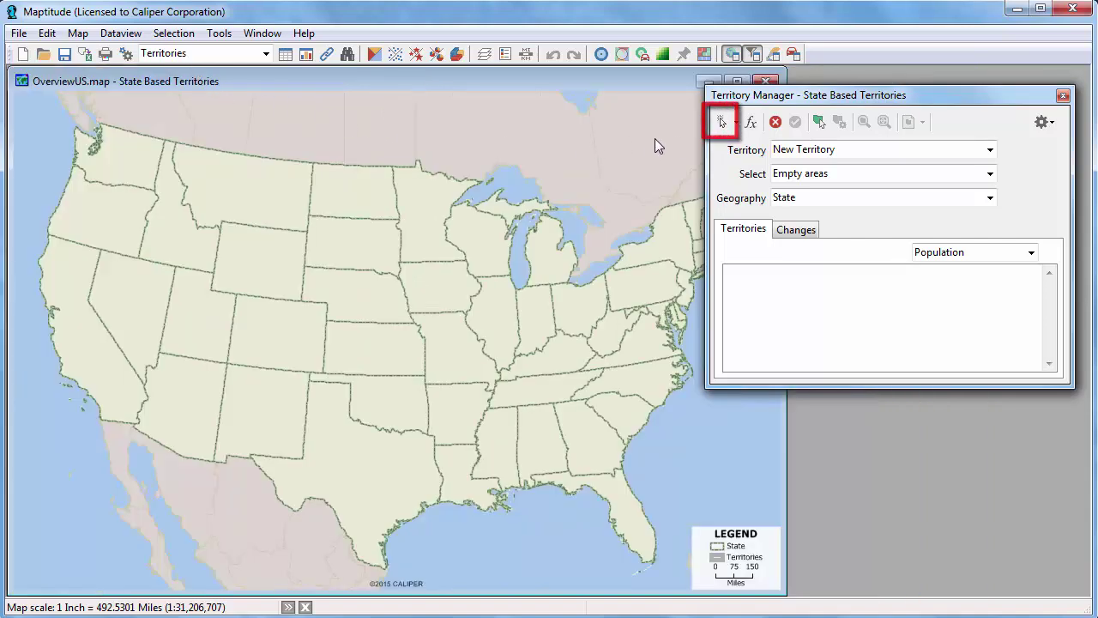
left_click(719, 123)
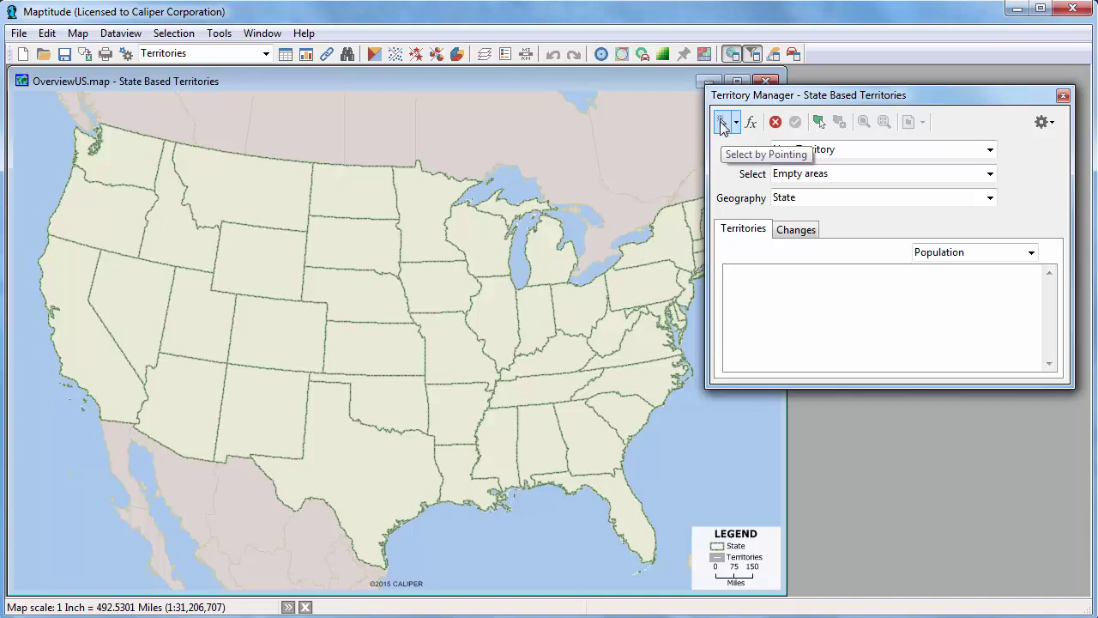
left_click(81, 302)
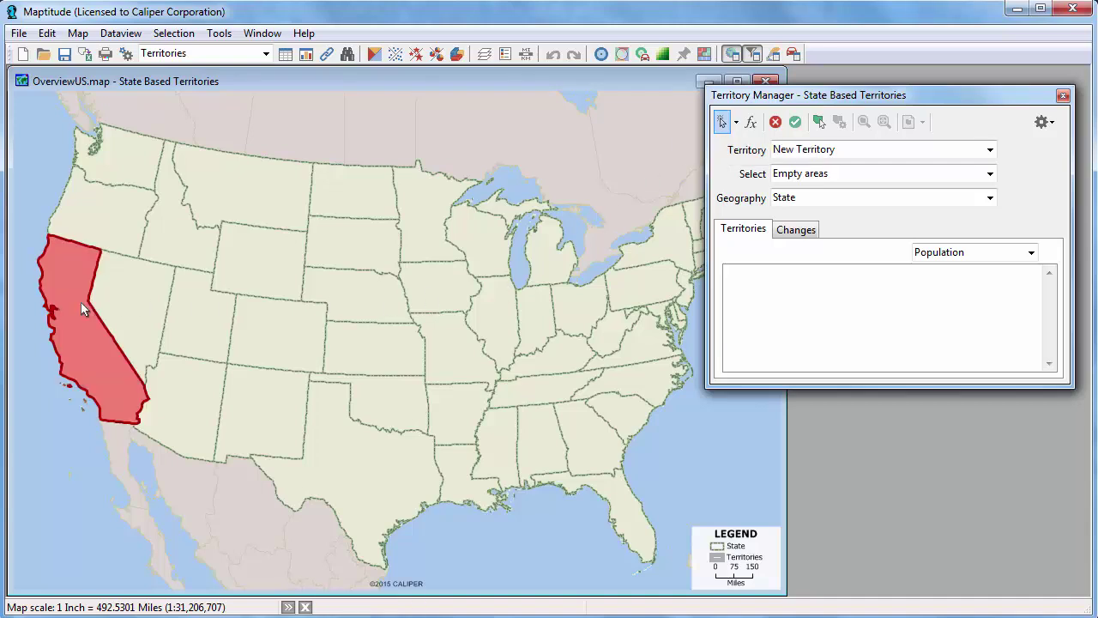
left_click(795, 229)
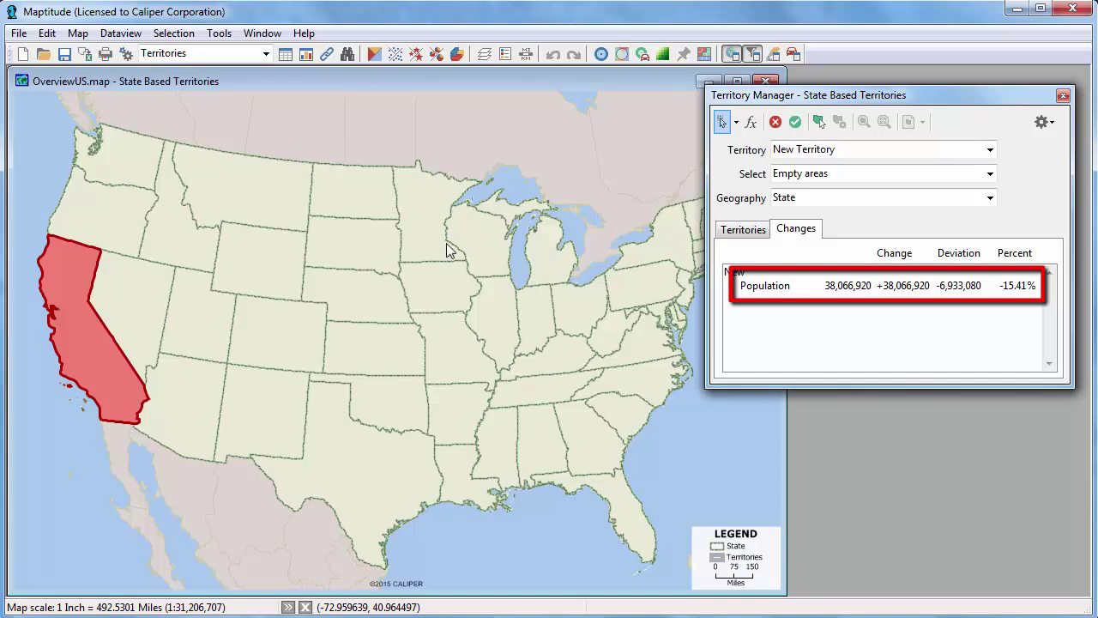
left_click(158, 289)
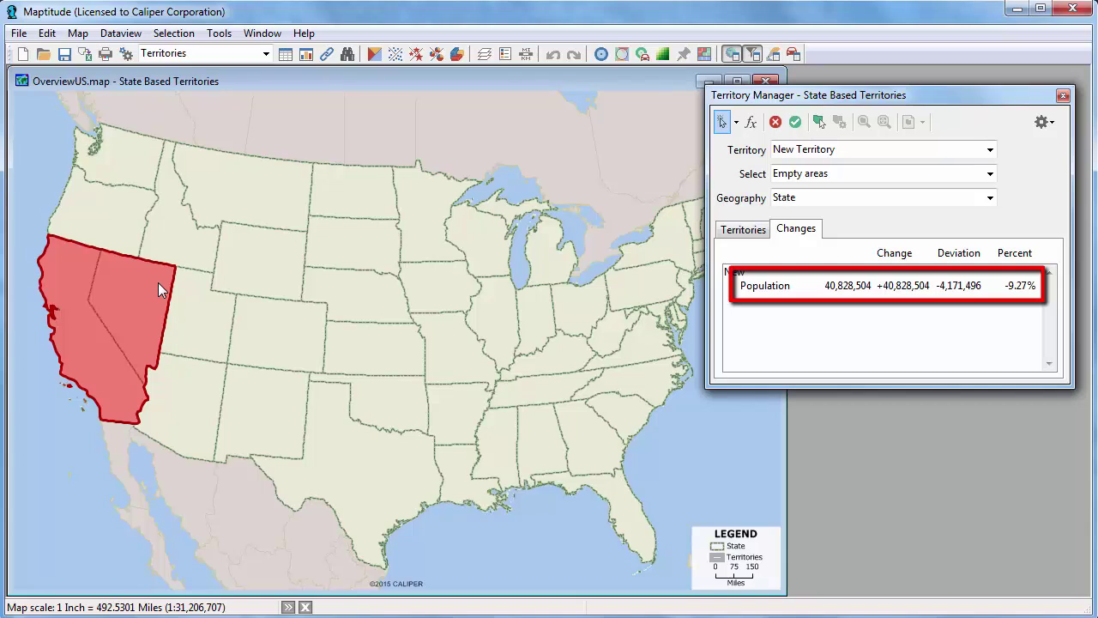
left_click(117, 233)
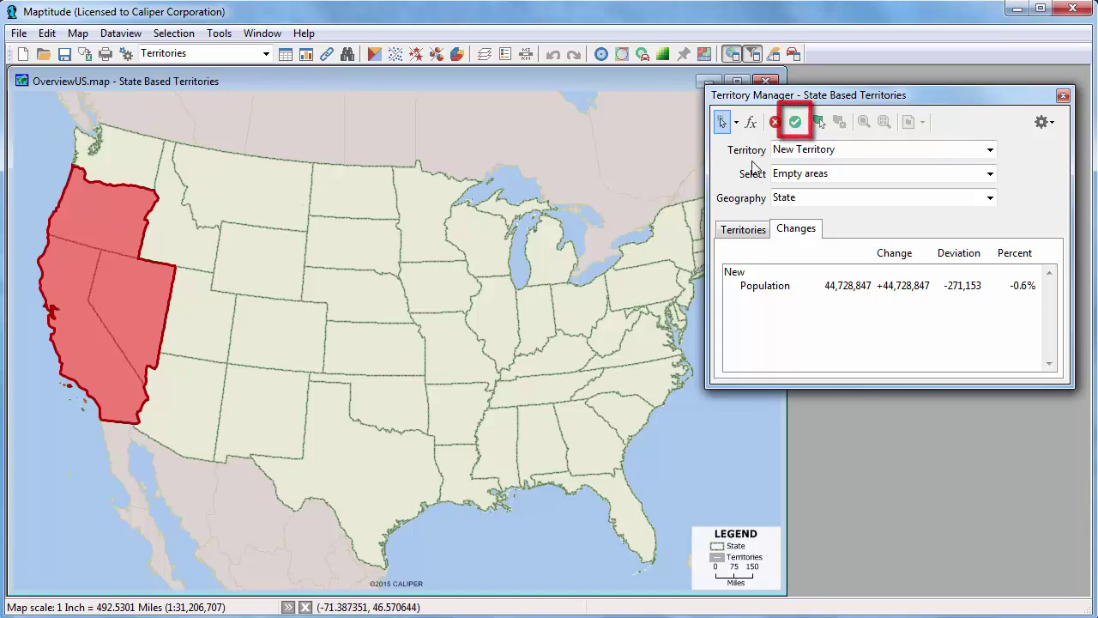
Make the selected states a territory named West, then start a new territory
left_click(794, 123)
type("West")
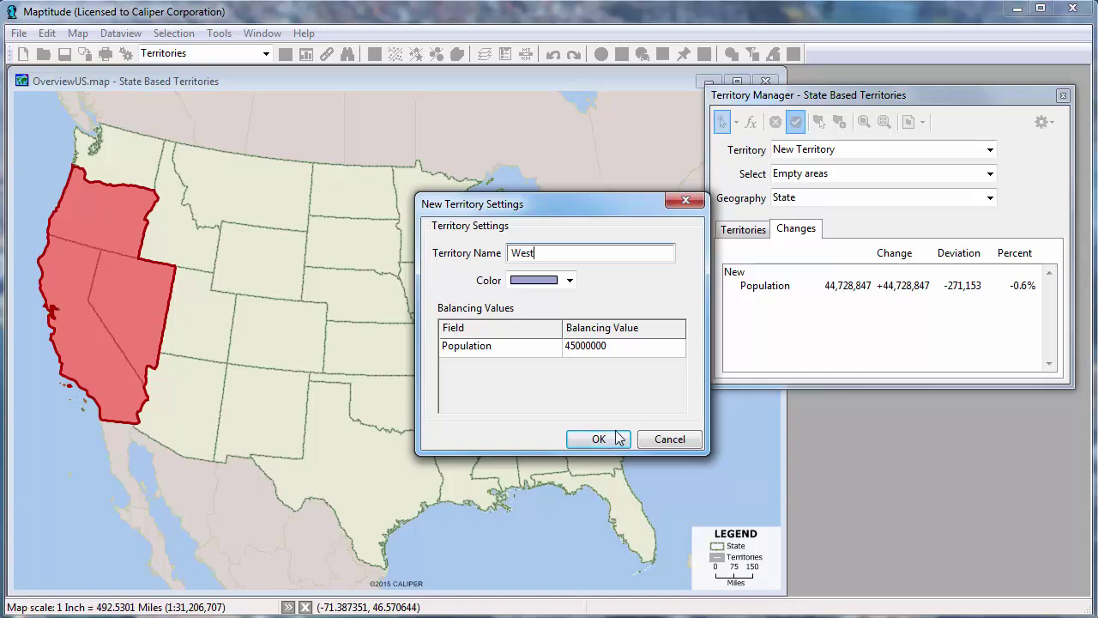
left_click(599, 439)
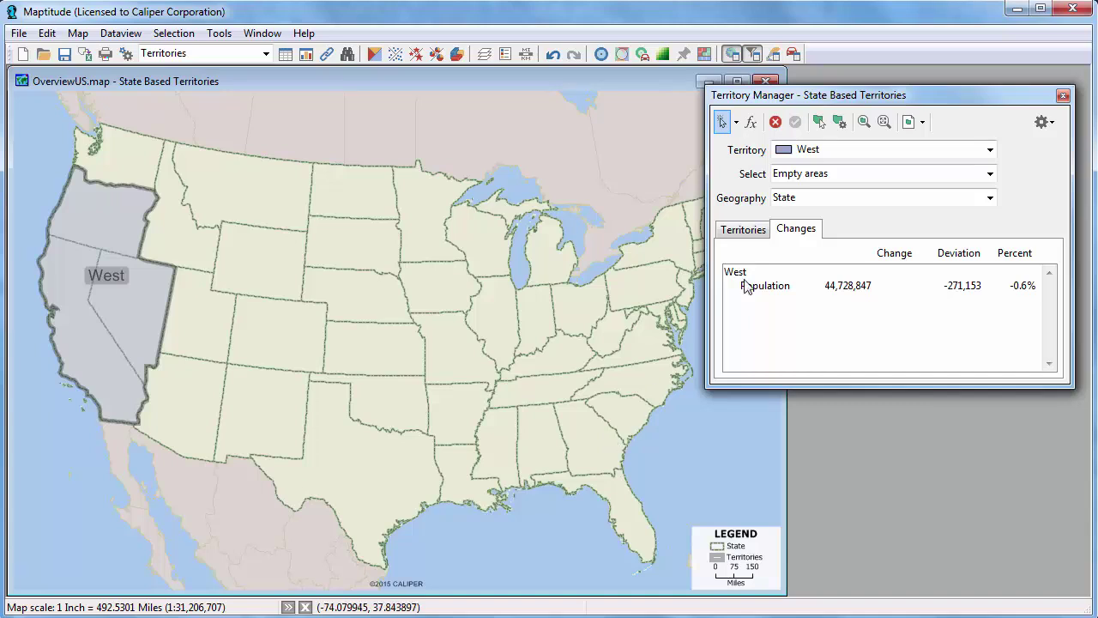
left_click(813, 150)
left_click(802, 168)
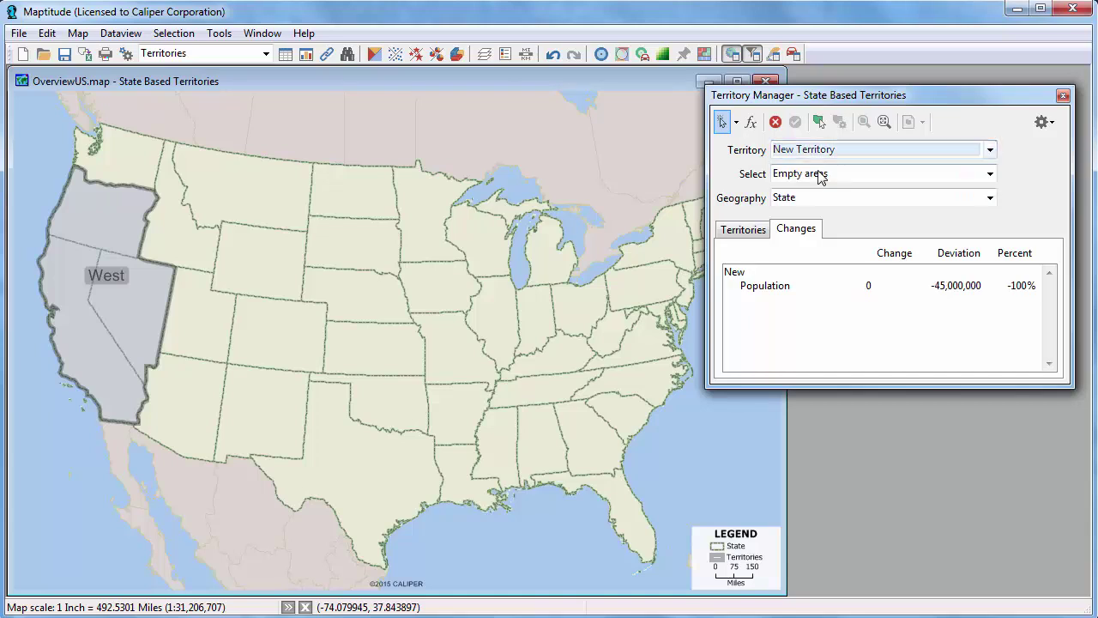
Select Arizona, New Mexico, Texas, Oklahoma, Louisiana and Arkansas on the map
left_click(191, 398)
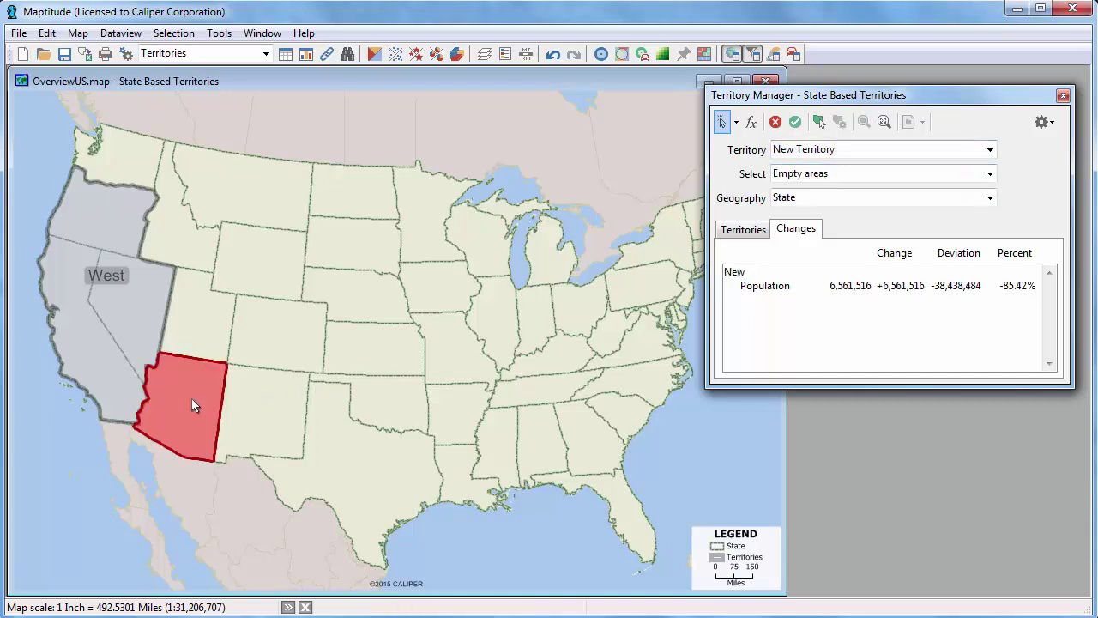
left_click(276, 415)
left_click(341, 442)
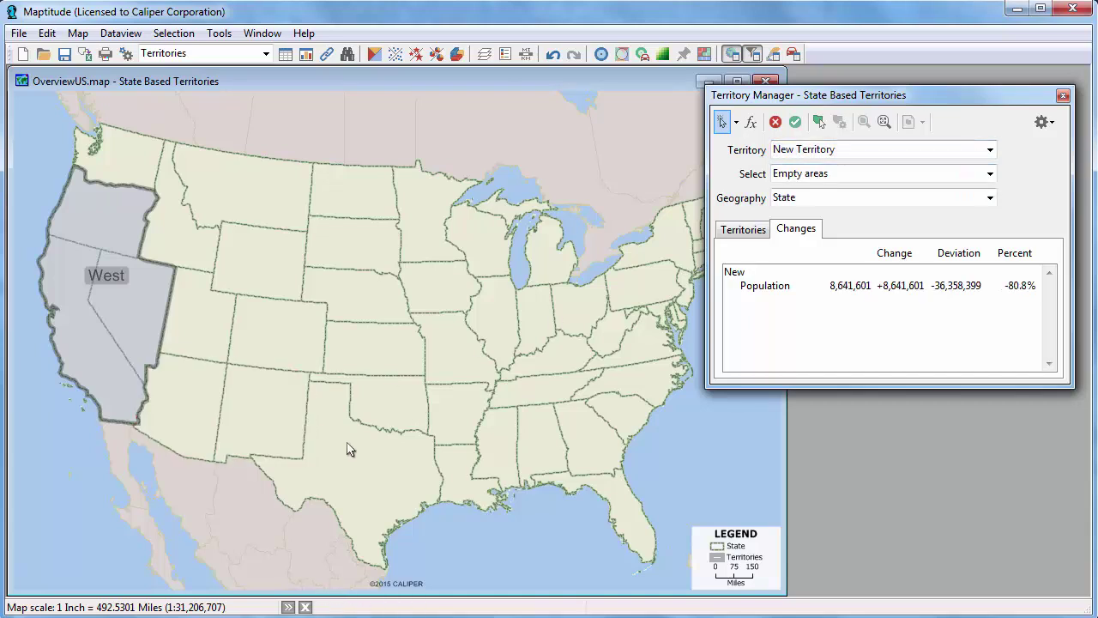
left_click(395, 405)
left_click(448, 450)
left_click(458, 414)
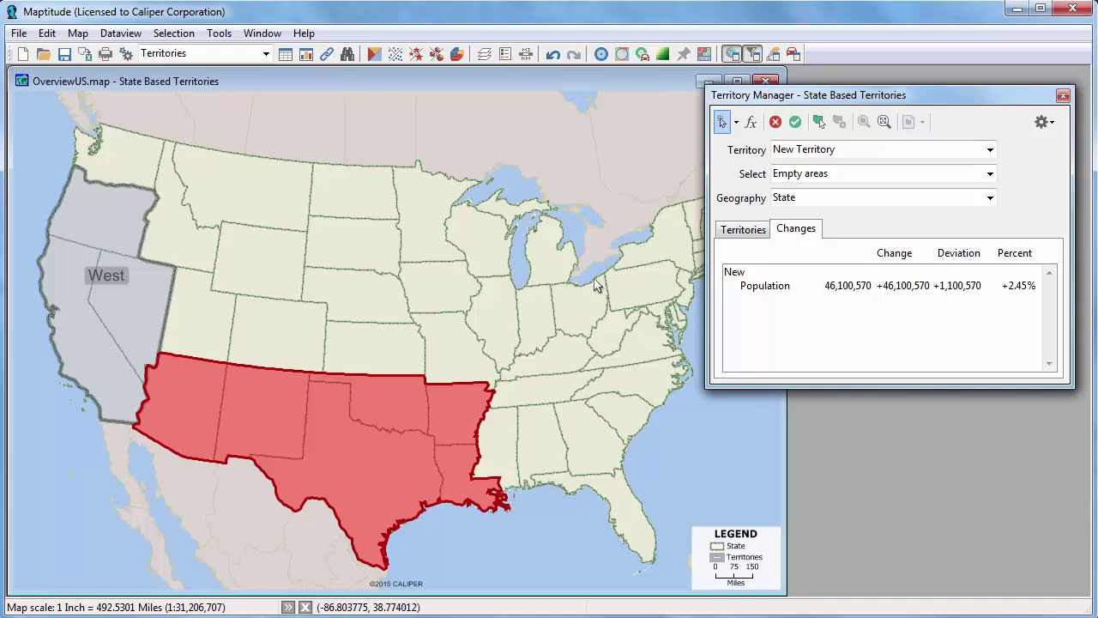
Add the selected states as a territory named South
left_click(797, 123)
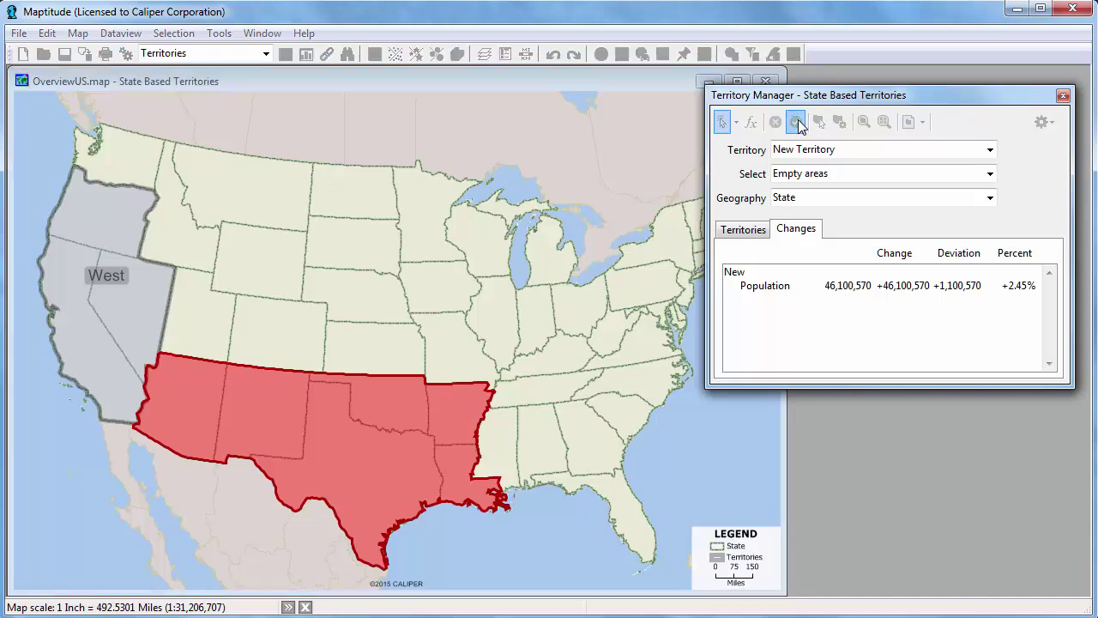
type("South")
key("Return")
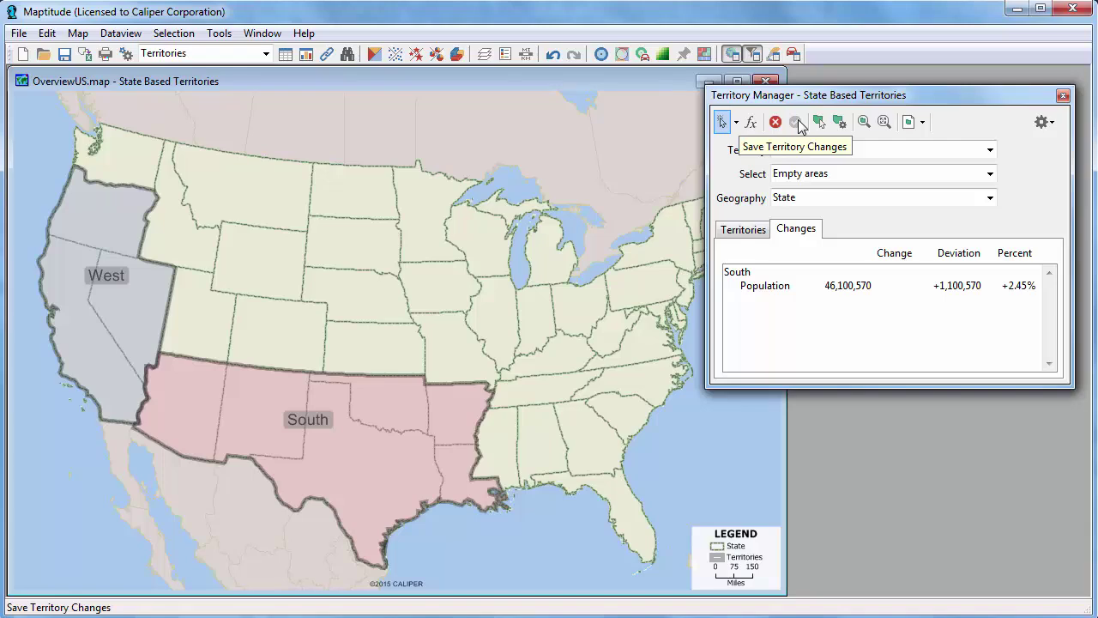
Close all maps with File > Close All, discarding unsaved changes
left_click(19, 33)
left_click(65, 109)
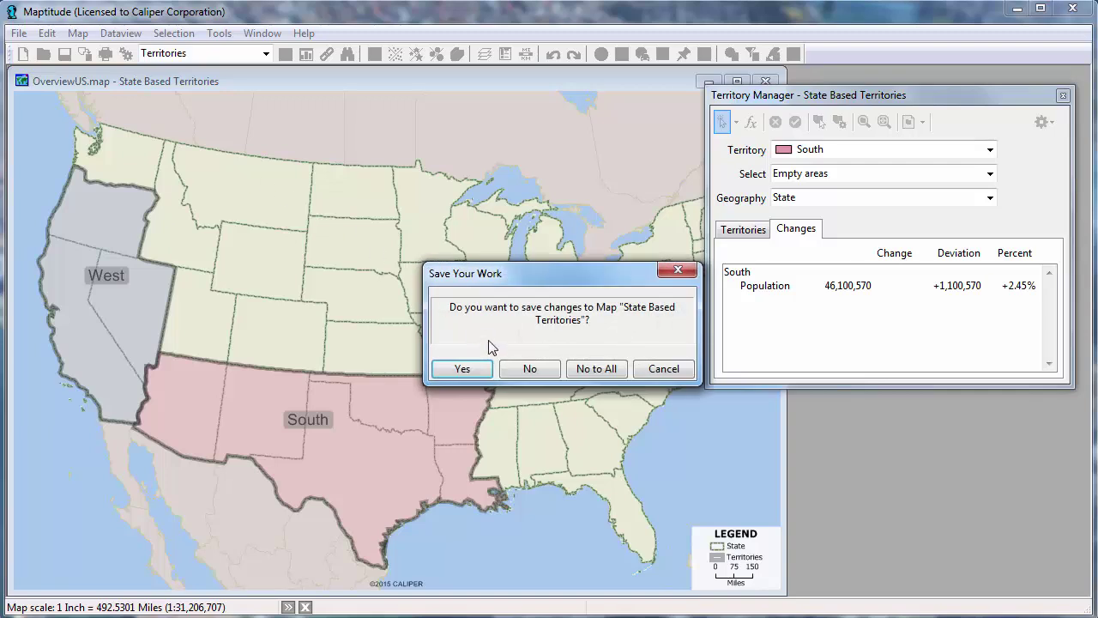
left_click(528, 370)
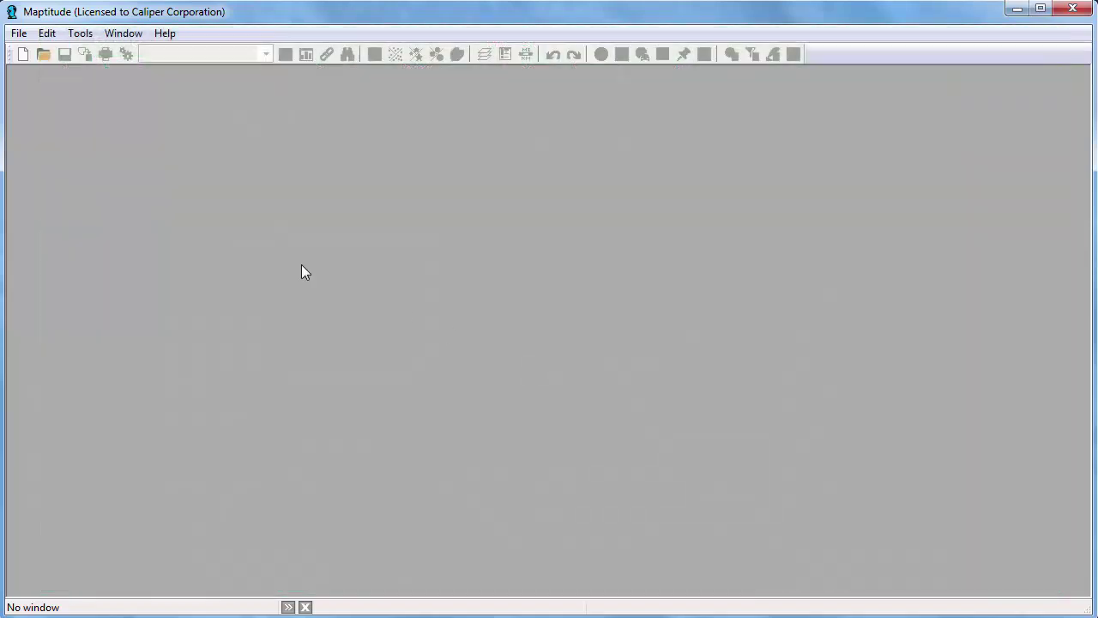
Start a new Territories map in the Create-a-Map Wizard
left_click(23, 54)
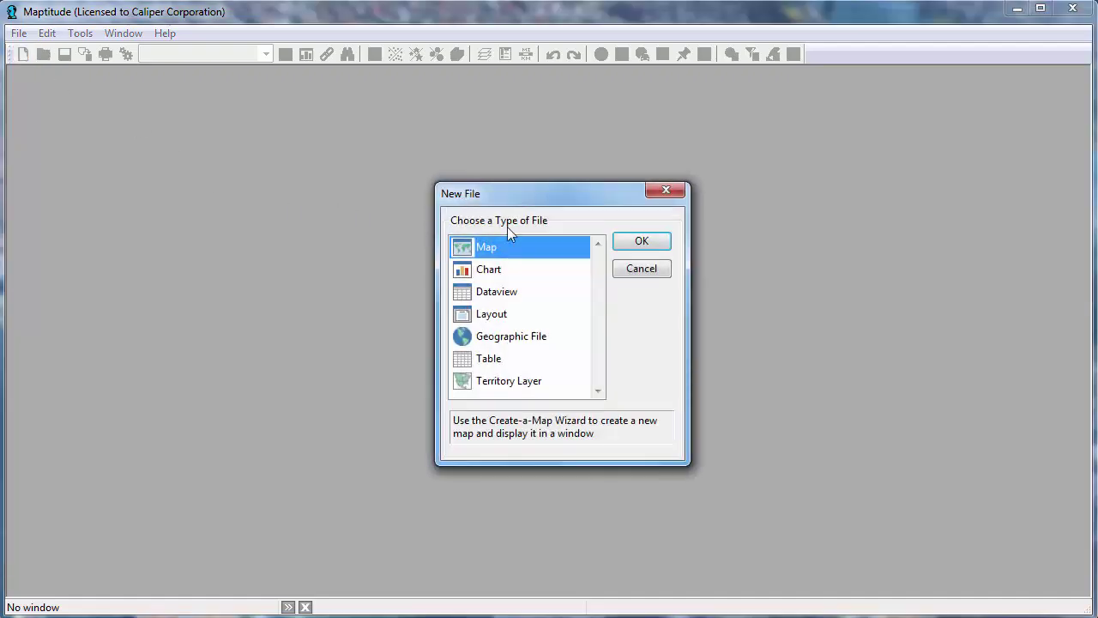
left_click(640, 241)
left_click(673, 219)
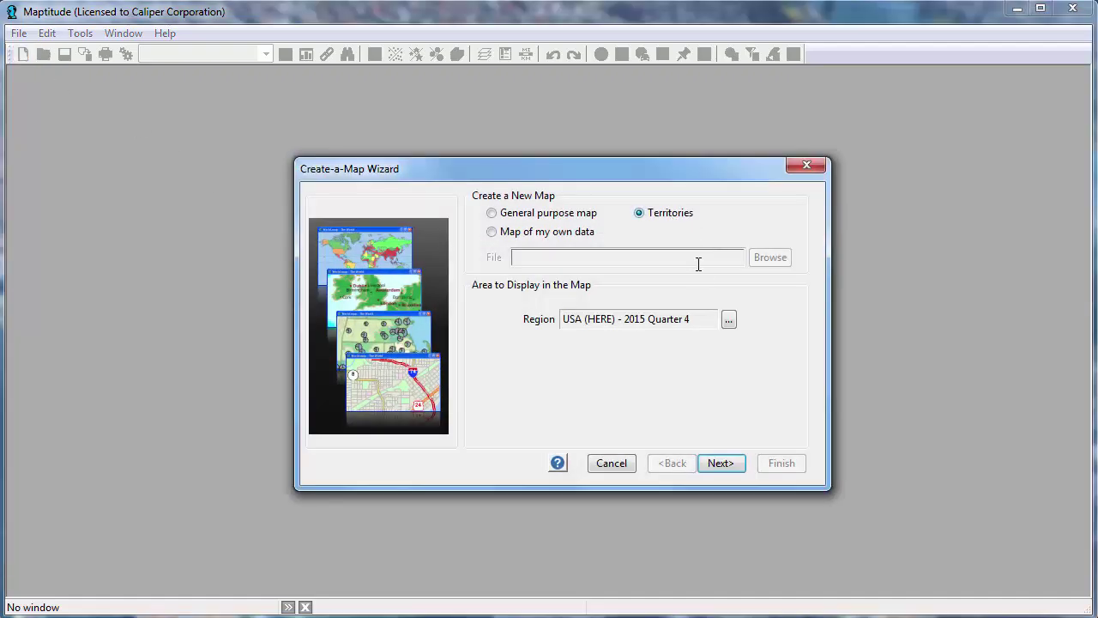
left_click(719, 462)
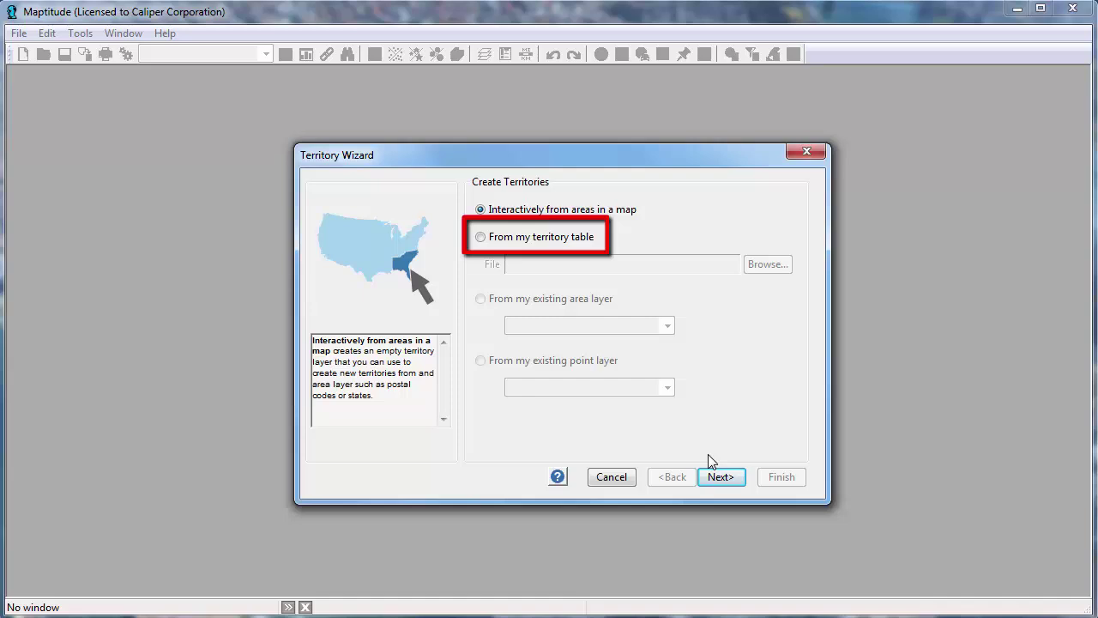
Build territories from the MA Sales Territories.xlsx territory table and continue to map settings
left_click(481, 240)
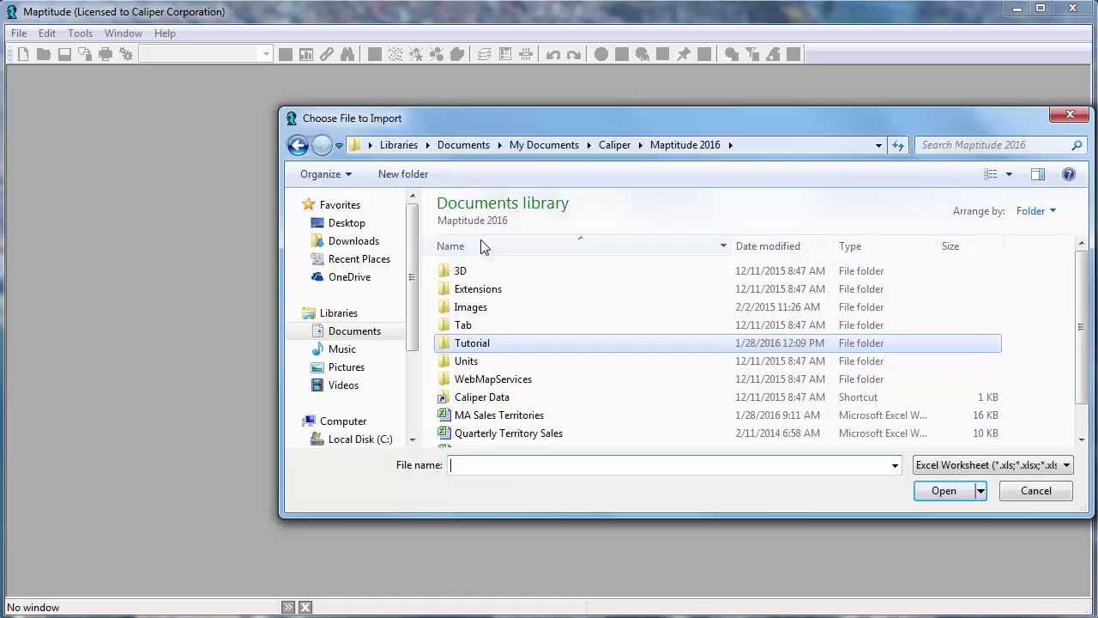
left_click(495, 417)
left_click(926, 492)
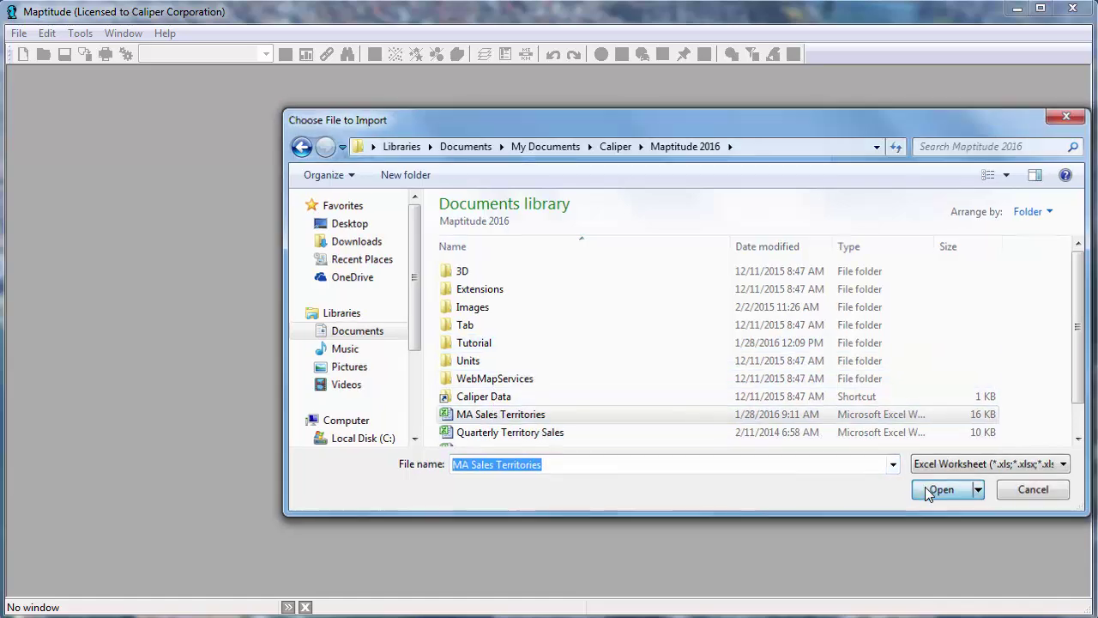
left_click(633, 421)
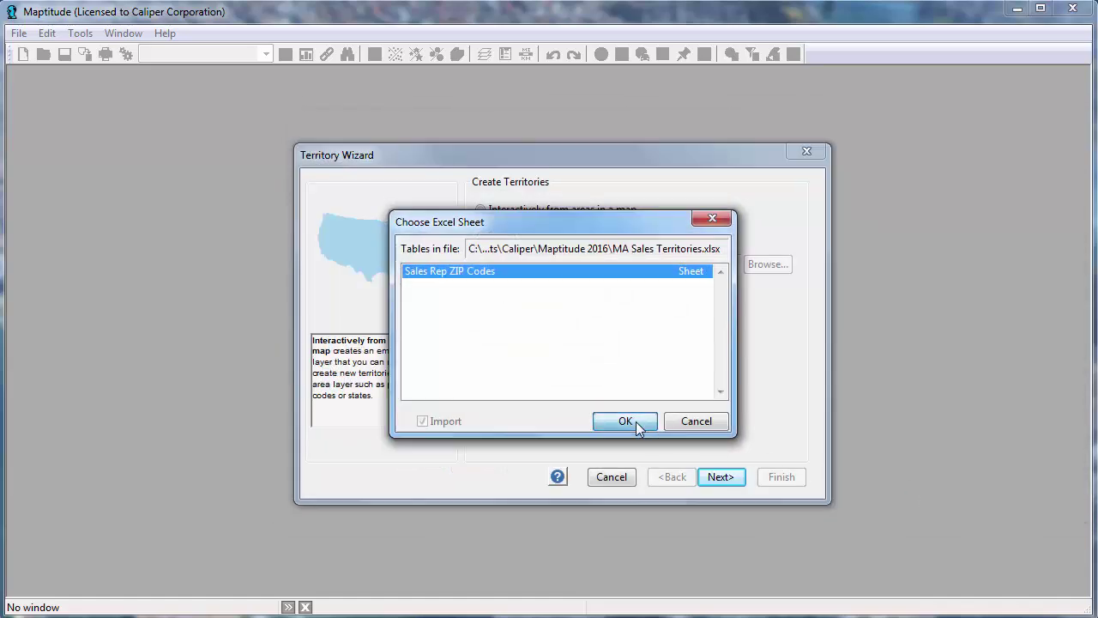
left_click(712, 474)
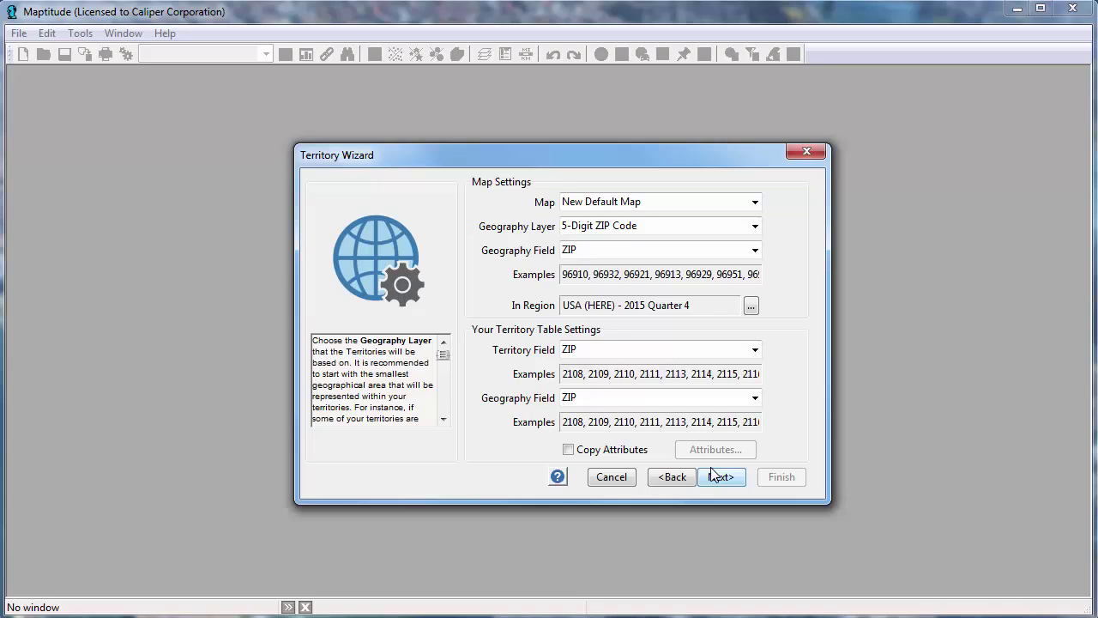
Set the territory field to REPRESENTATIVE and advance to Tracking Fields
left_click(633, 348)
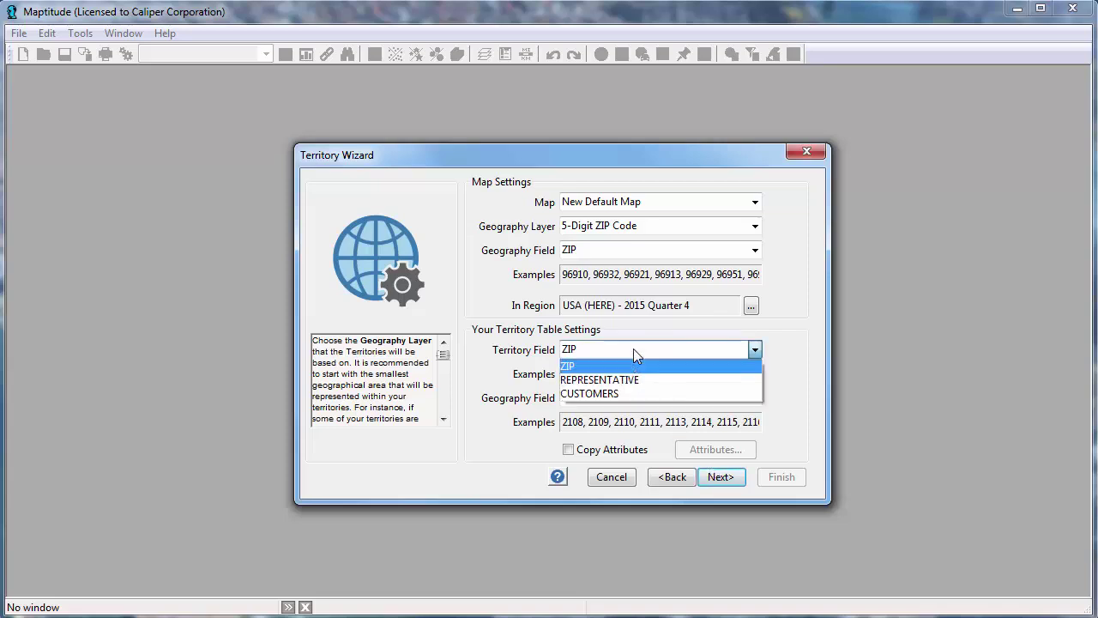
left_click(633, 378)
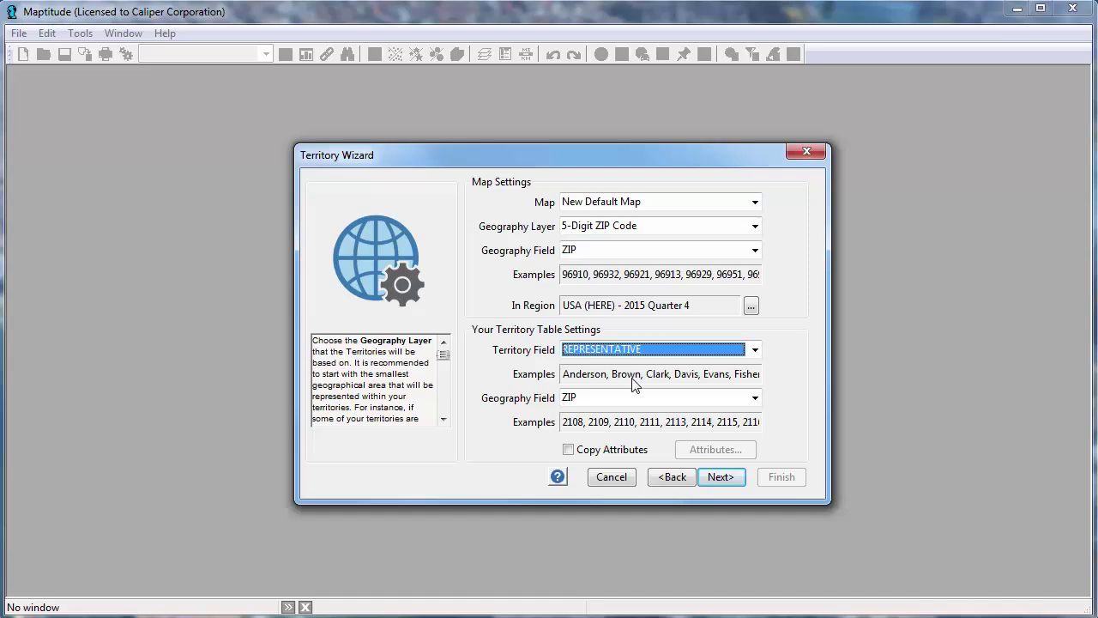
left_click(718, 479)
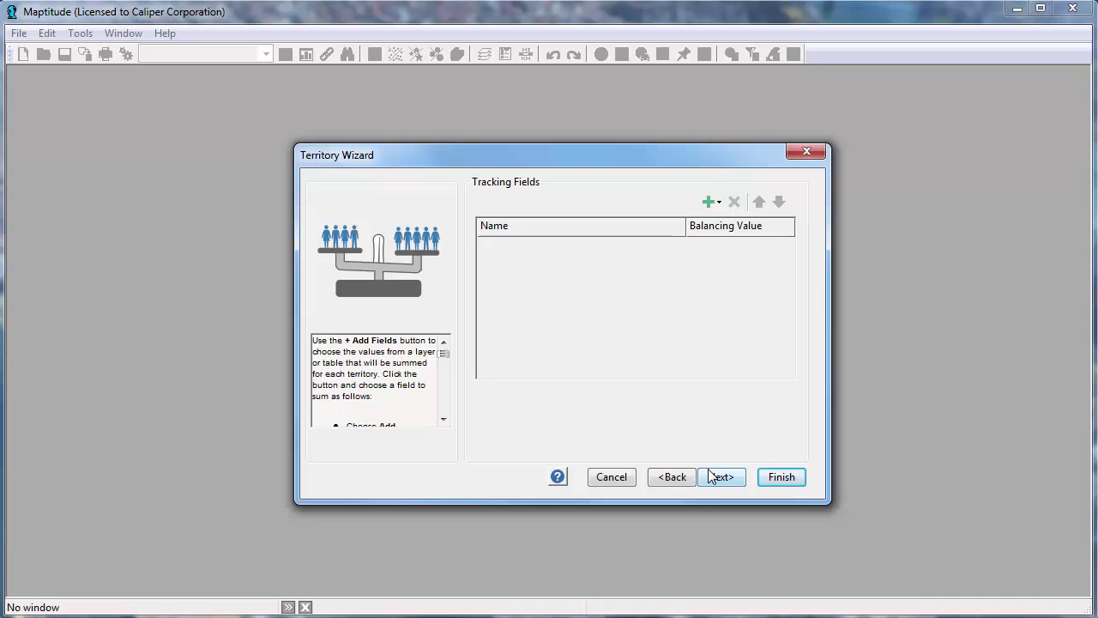
Add [13 Buying Power] and Population from the geography layer as tracking fields
left_click(710, 201)
left_click(730, 226)
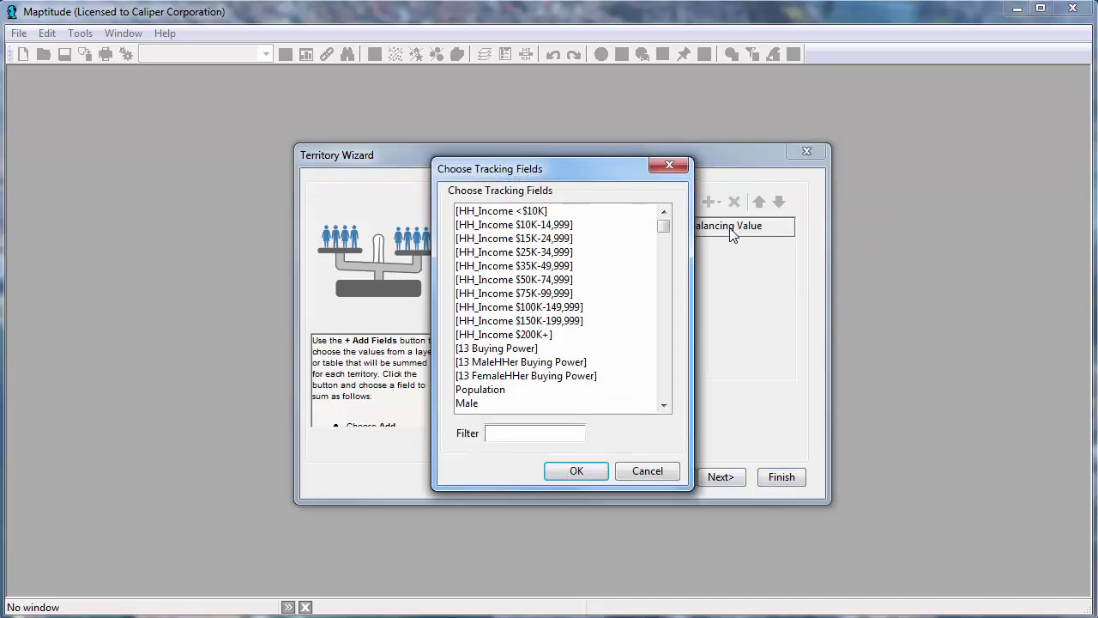
left_click(550, 350)
left_click(540, 390, "ctrl")
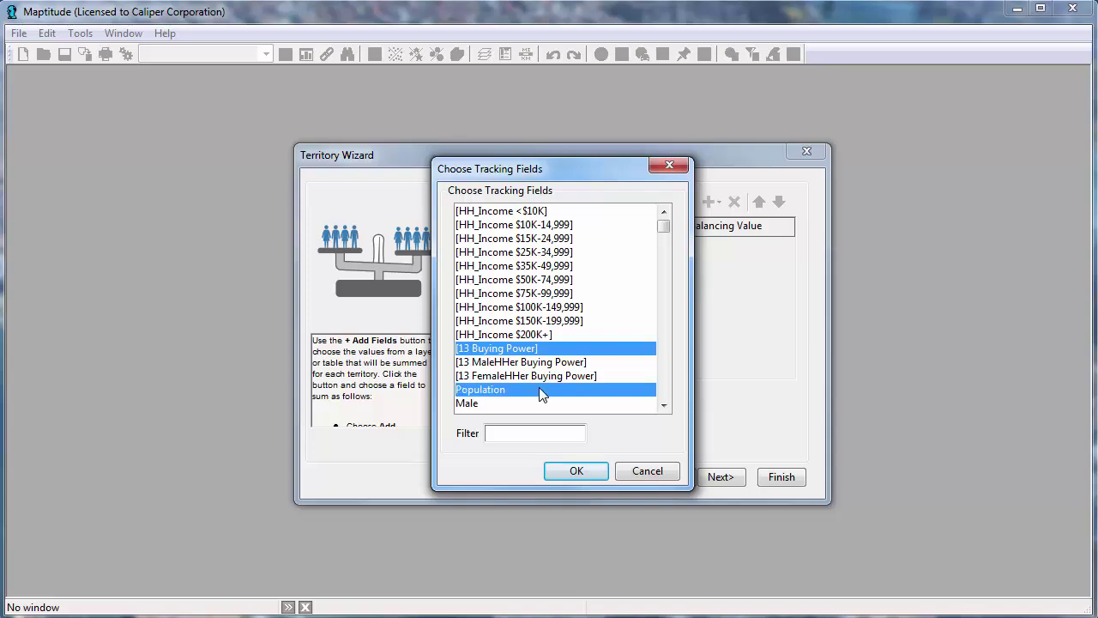
left_click(584, 470)
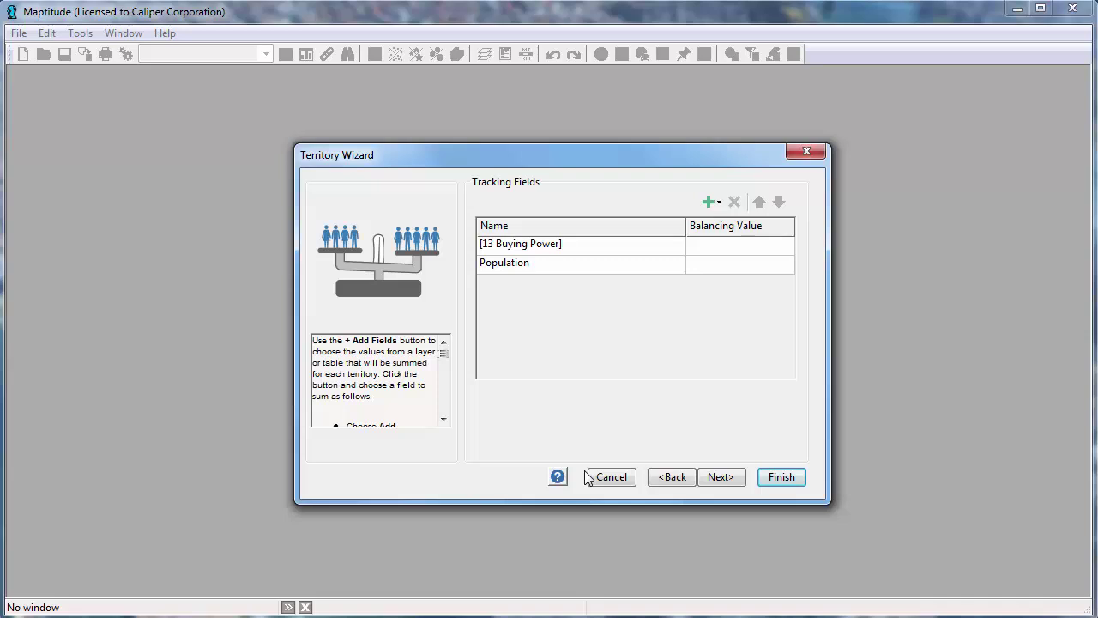
Import CUSTOMERS from the territory table as a tracking field and proceed to saving
left_click(711, 202)
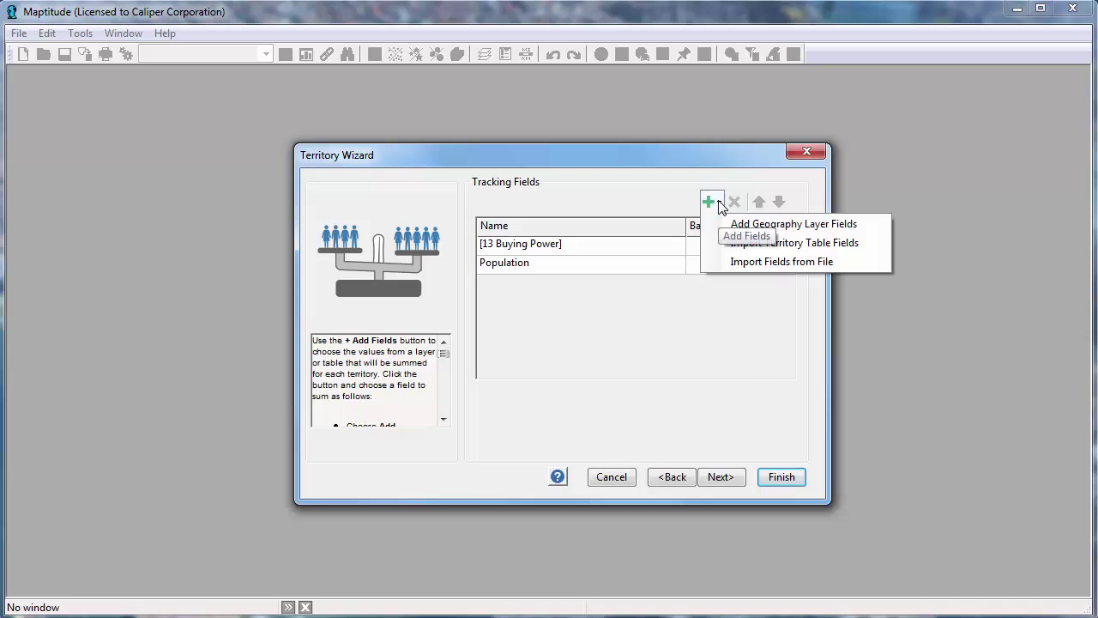
left_click(738, 243)
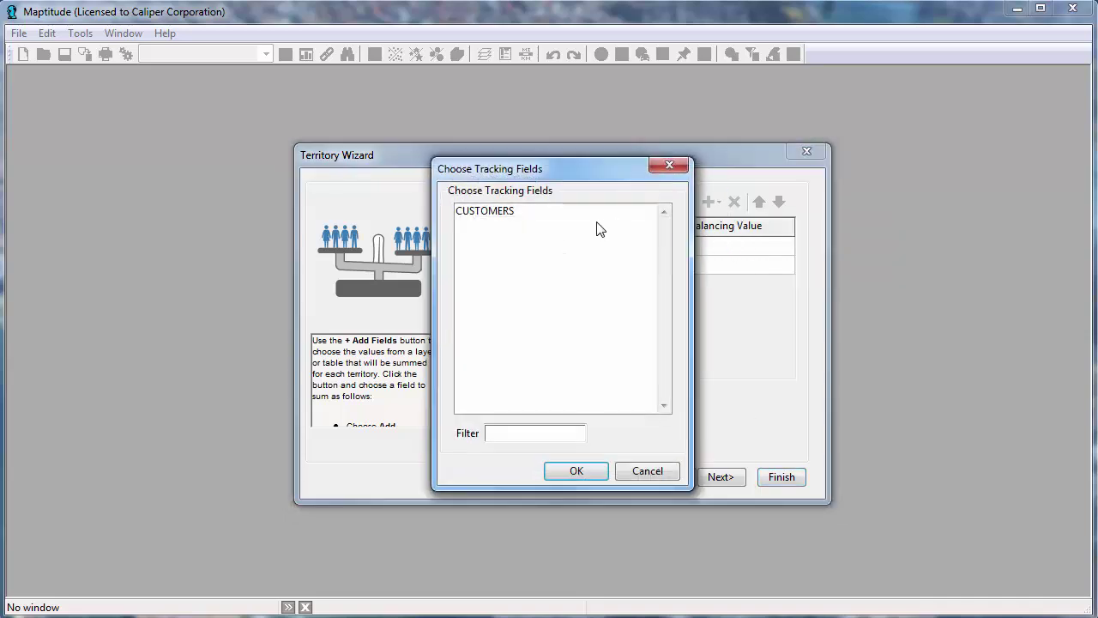
left_click(558, 221)
left_click(582, 470)
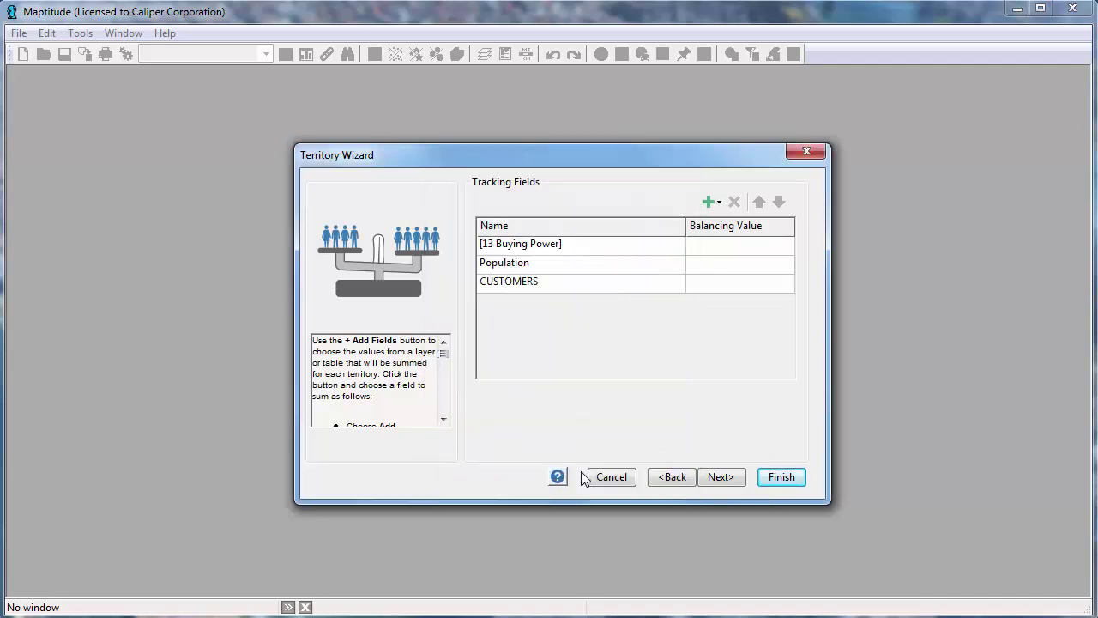
left_click(721, 477)
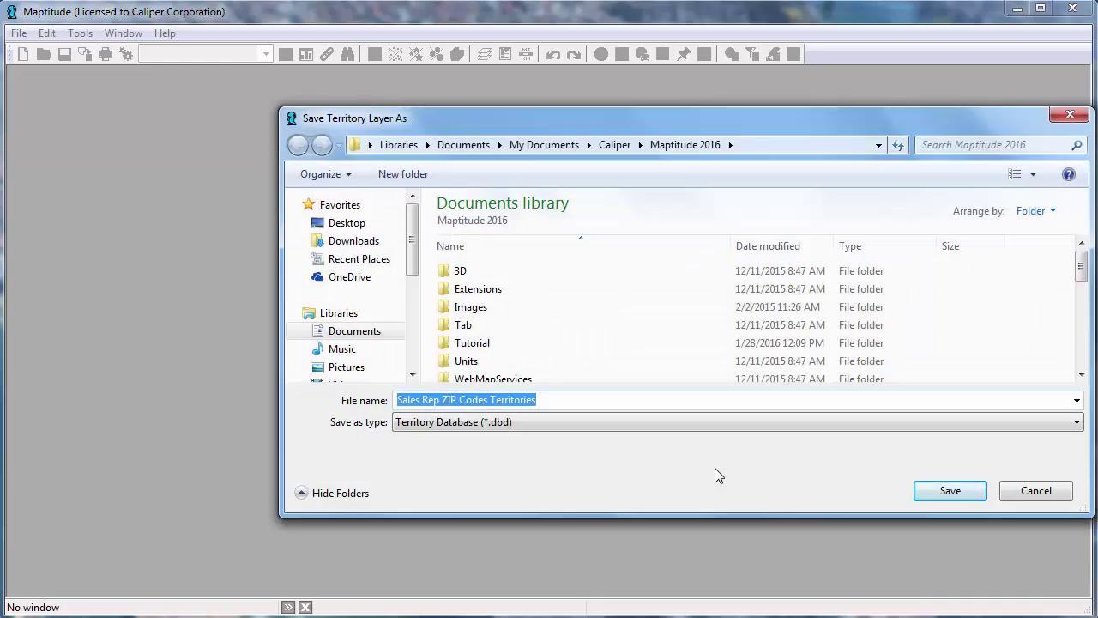
Save the Sales Rep ZIP Codes Territories layer, then widen the map and list all twelve territories
left_click(951, 490)
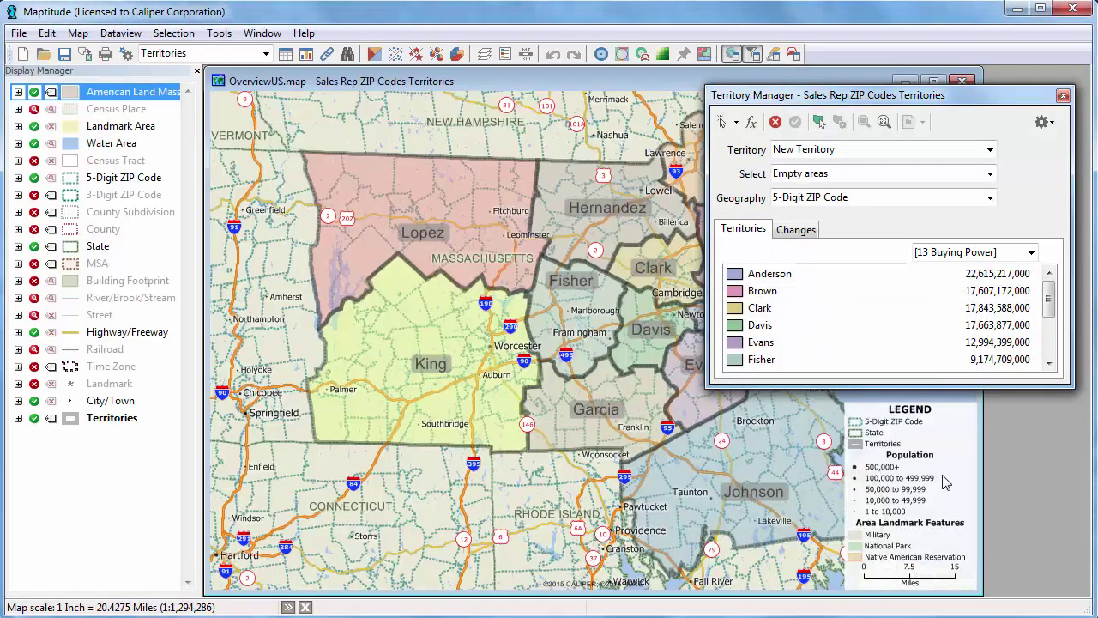
left_click(197, 71)
left_click_drag(884, 387, 887, 542)
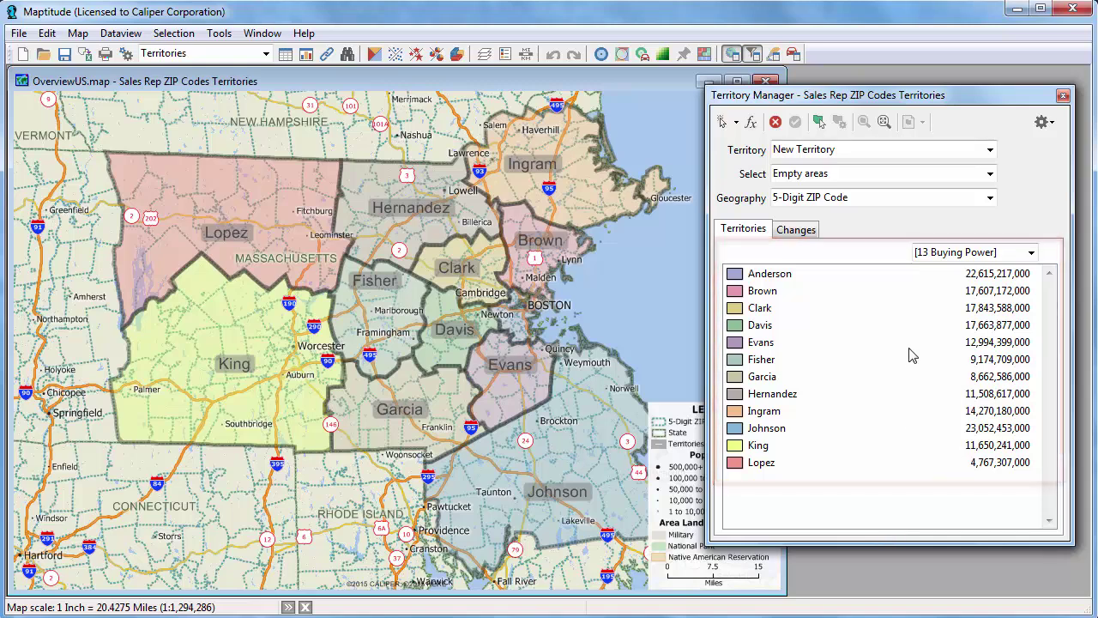
left_click(920, 252)
Switch the territory list's summary value from Population to CUSTOMERS counts per sales rep
left_click(935, 283)
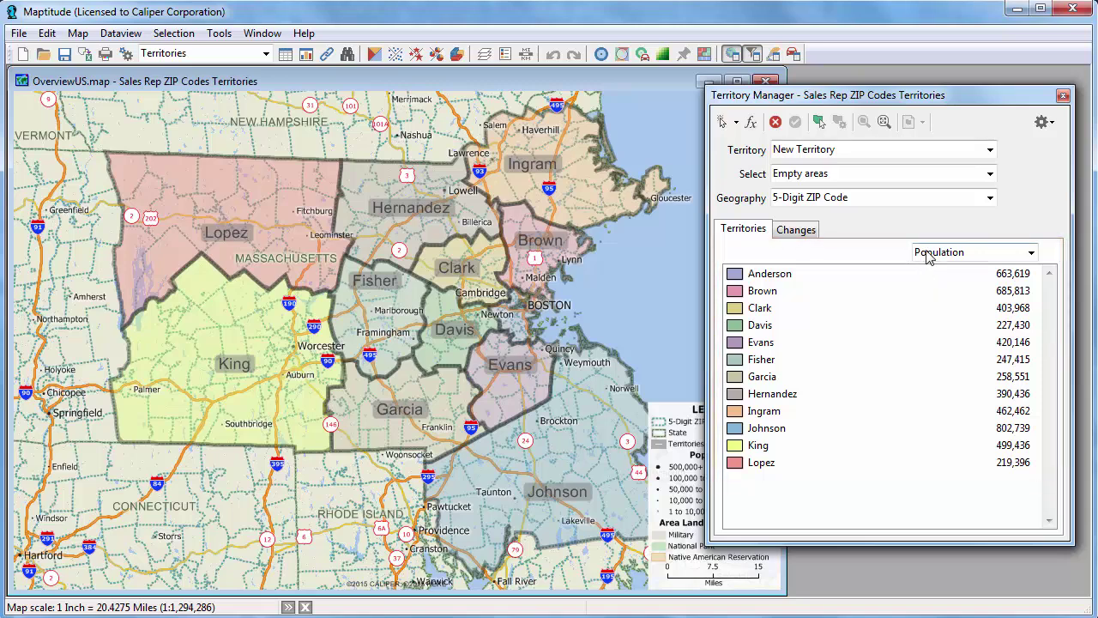
left_click(927, 251)
left_click(931, 294)
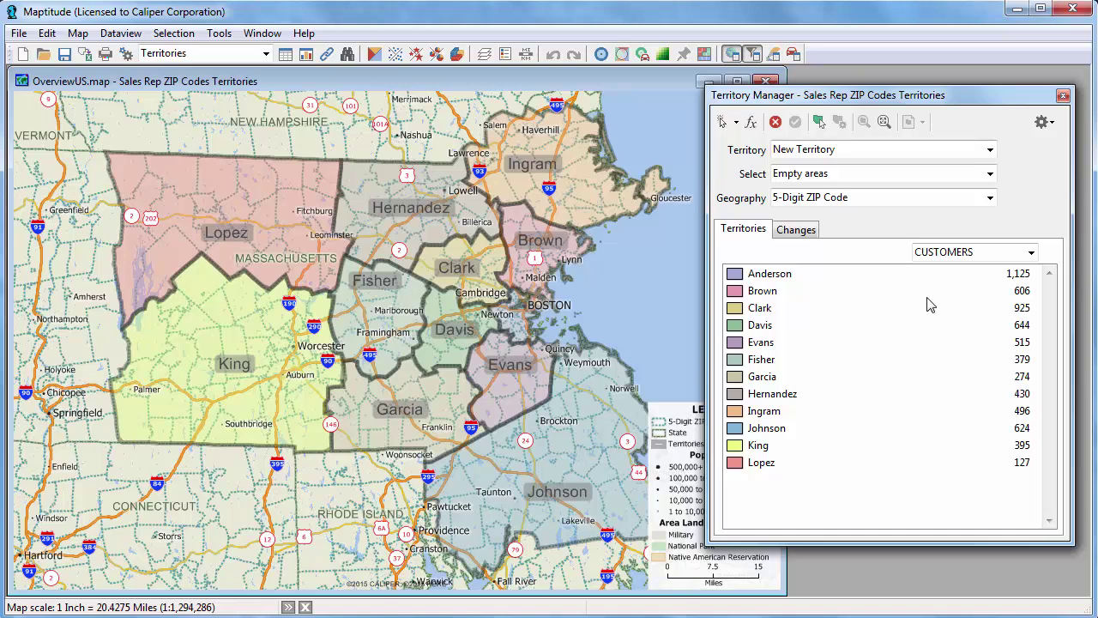
left_click(19, 36)
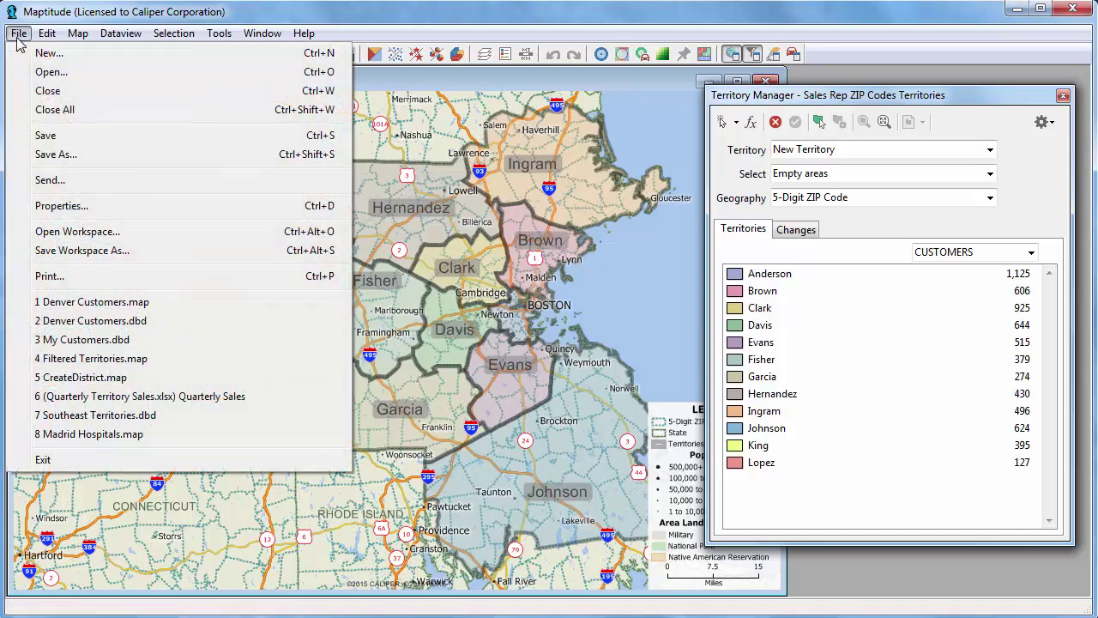
Discard changes to the Massachusetts ZIP territory map and load the Denver Customers map file
left_click(47, 90)
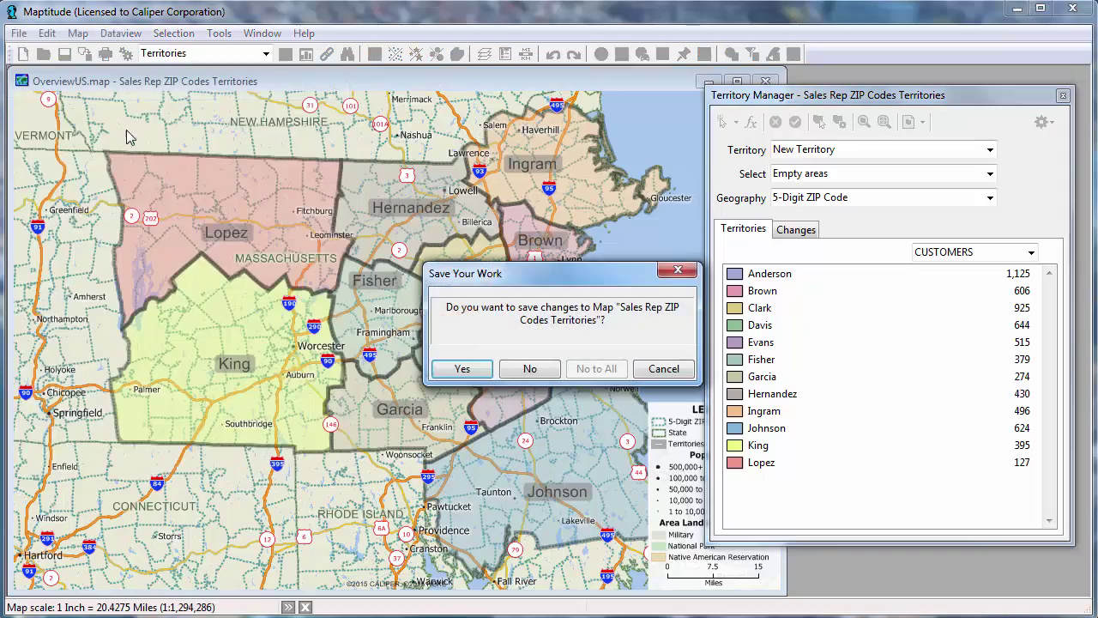
left_click(543, 374)
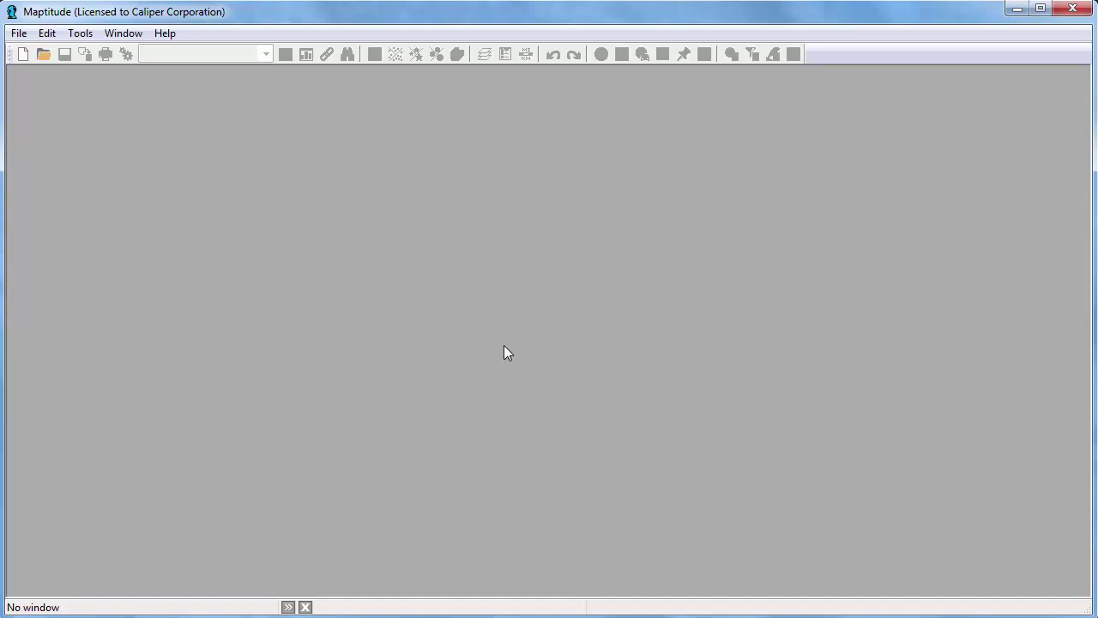
left_click(43, 57)
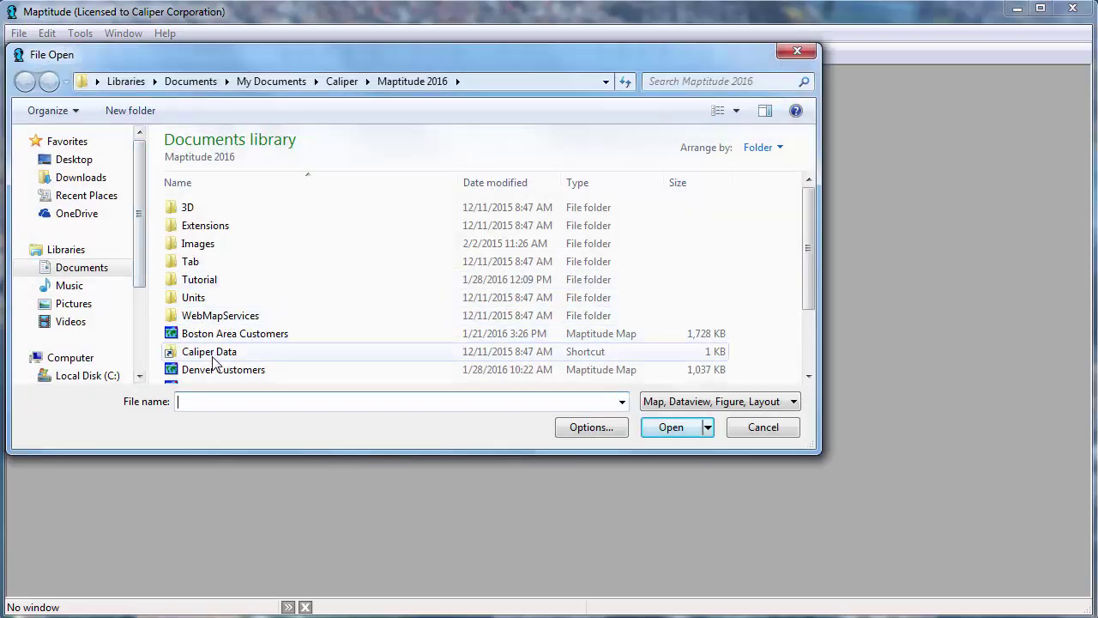
left_click(206, 370)
left_click(663, 428)
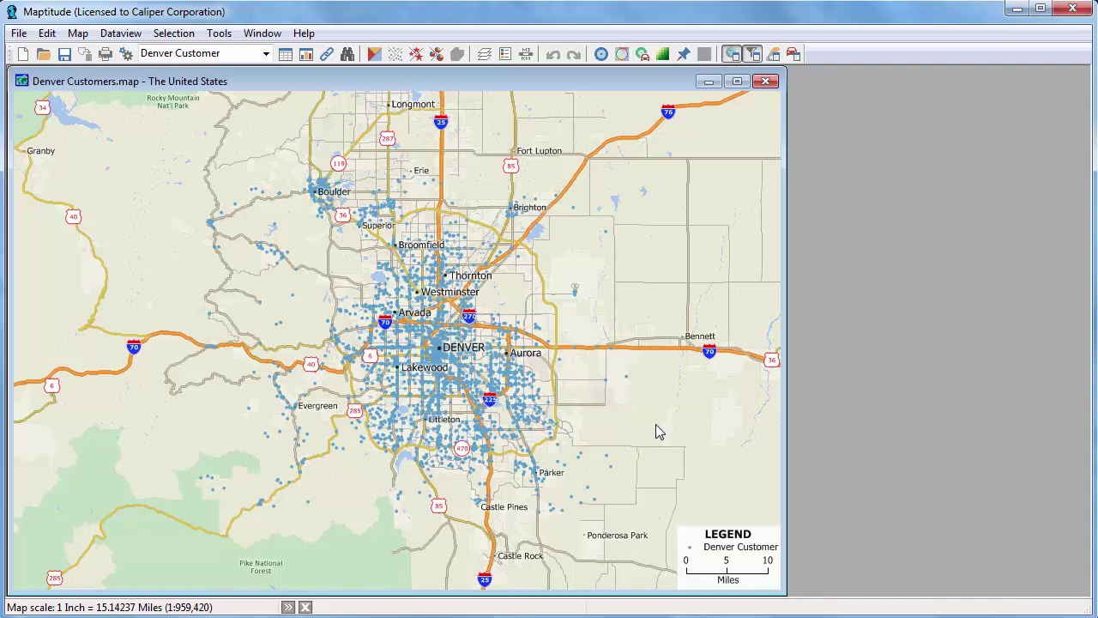
Color Denver customers by Territory: Downtown 960, Northeast 445, Northwest 815, South 1032
left_click(374, 53)
left_click(515, 218)
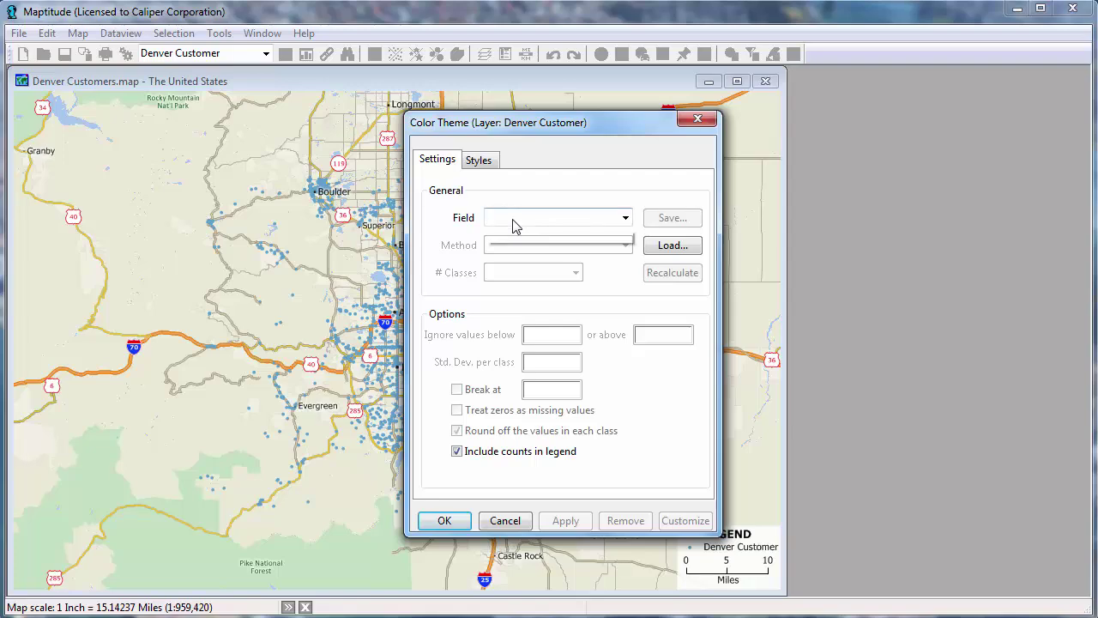
left_click(531, 359)
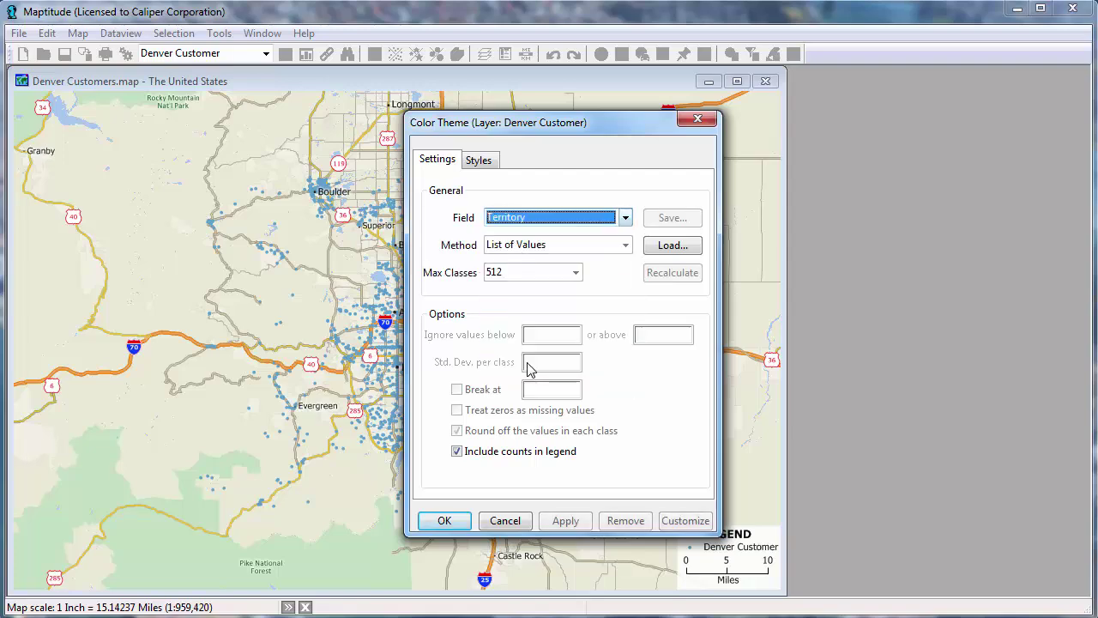
left_click(444, 521)
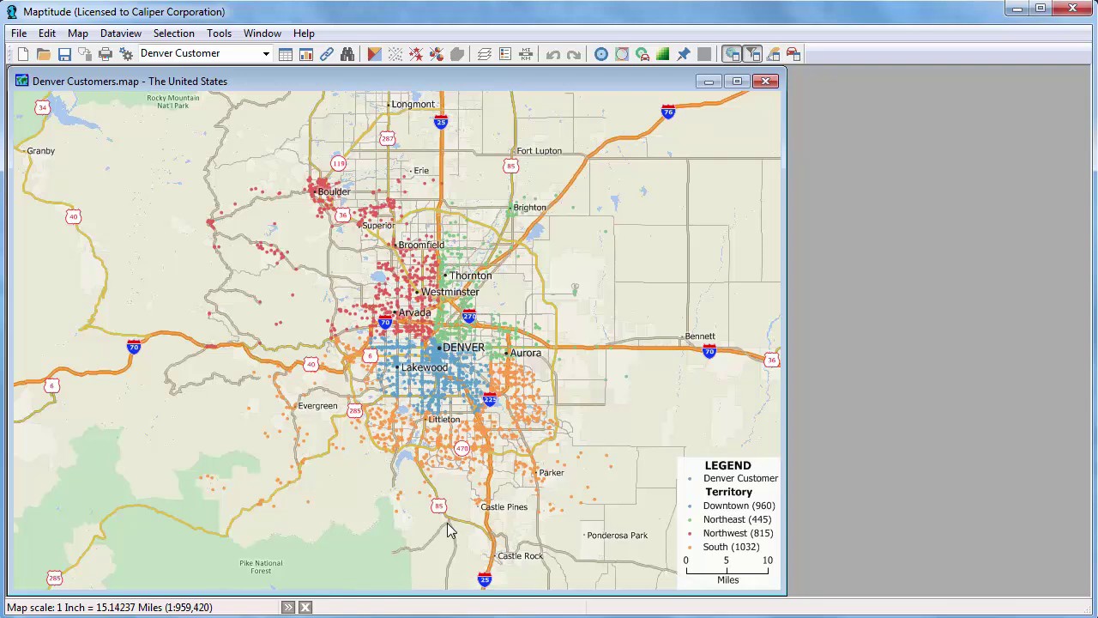
left_click(23, 54)
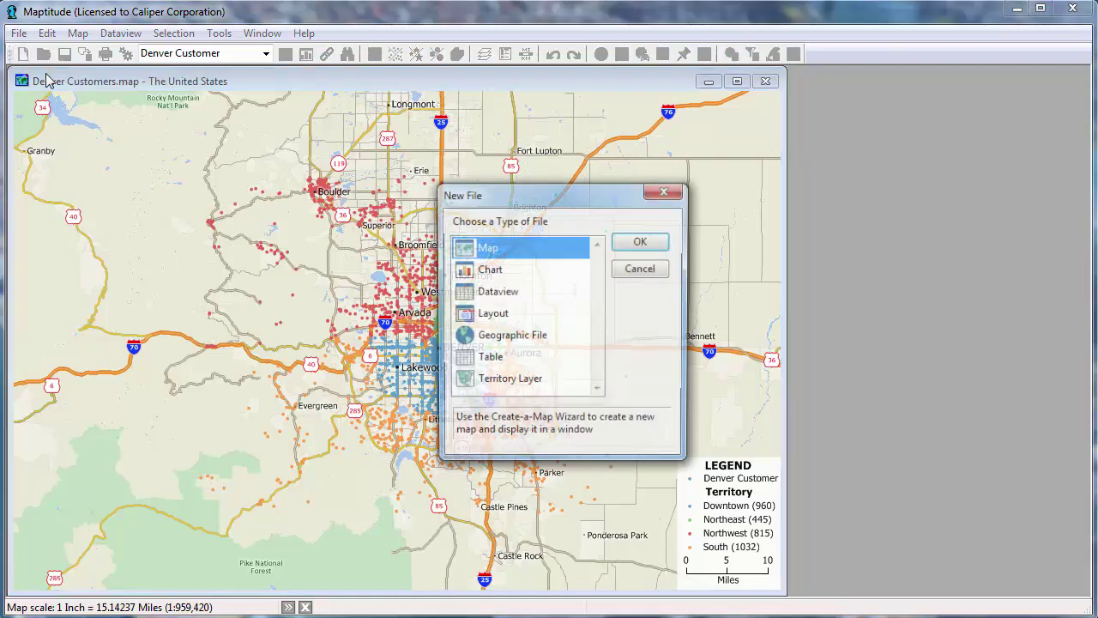
Create a new Territories map from the Denver Customer point layer, using 5-Digit ZIP Code and Territory fields
left_click(643, 243)
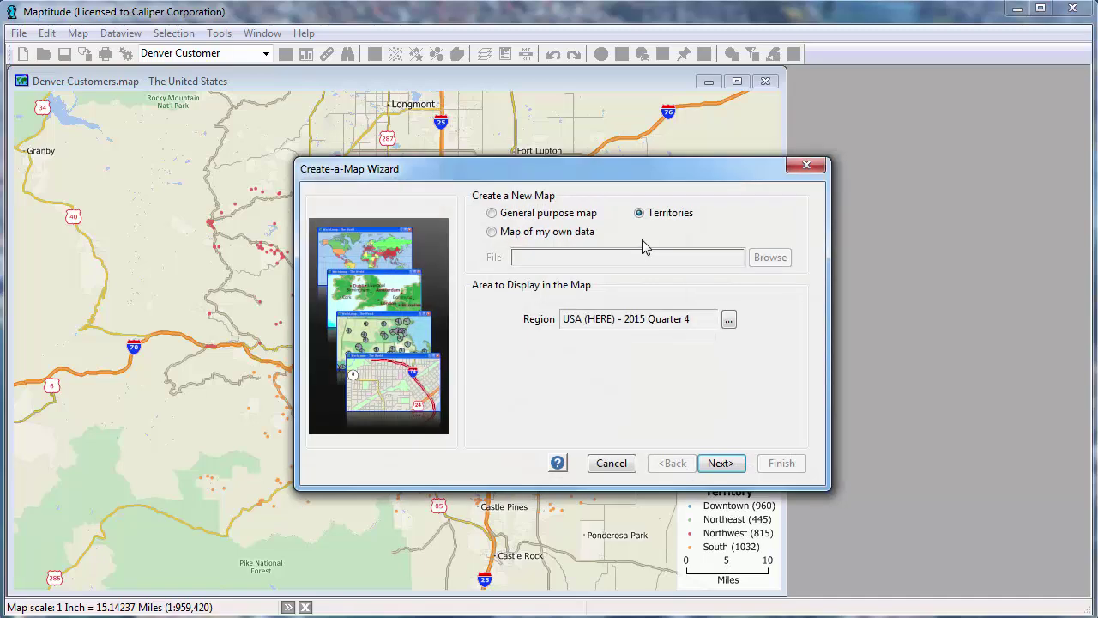
left_click(723, 462)
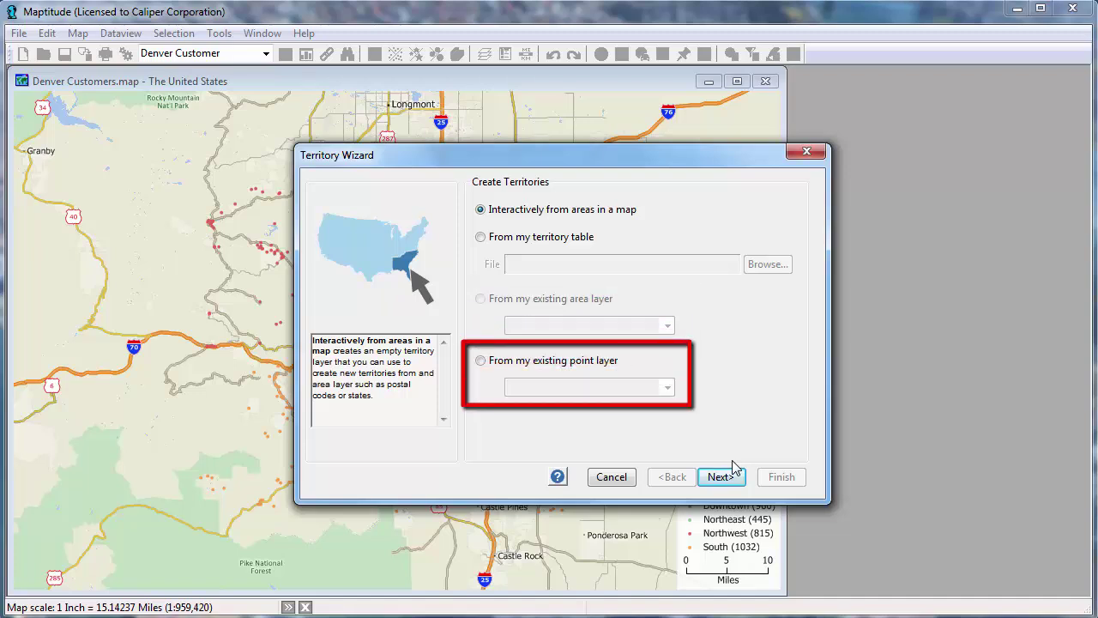
left_click(559, 362)
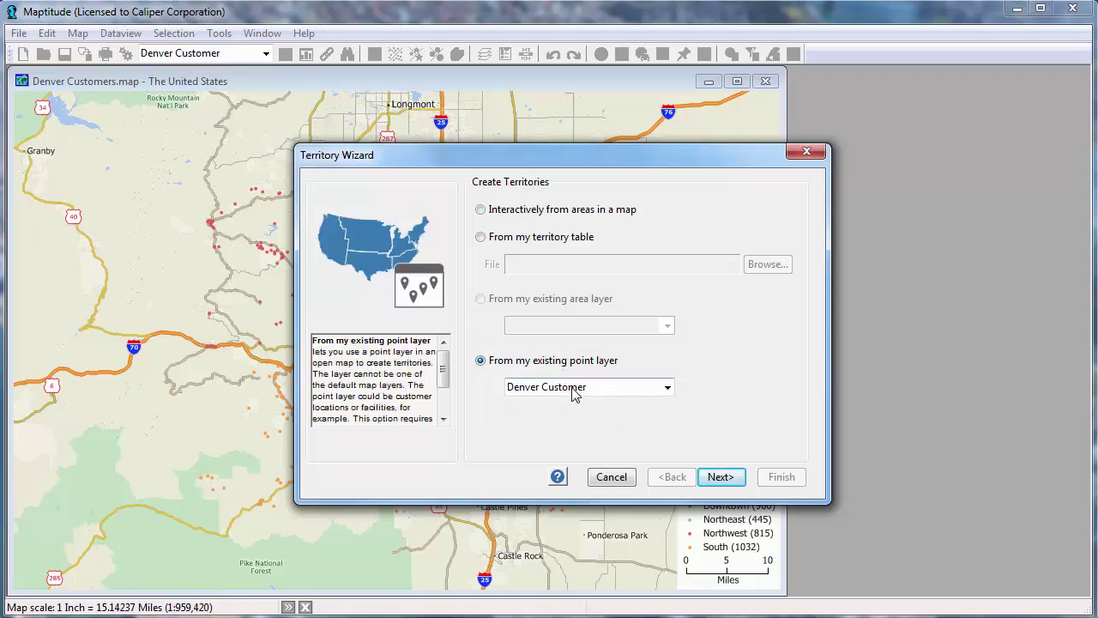
left_click(713, 476)
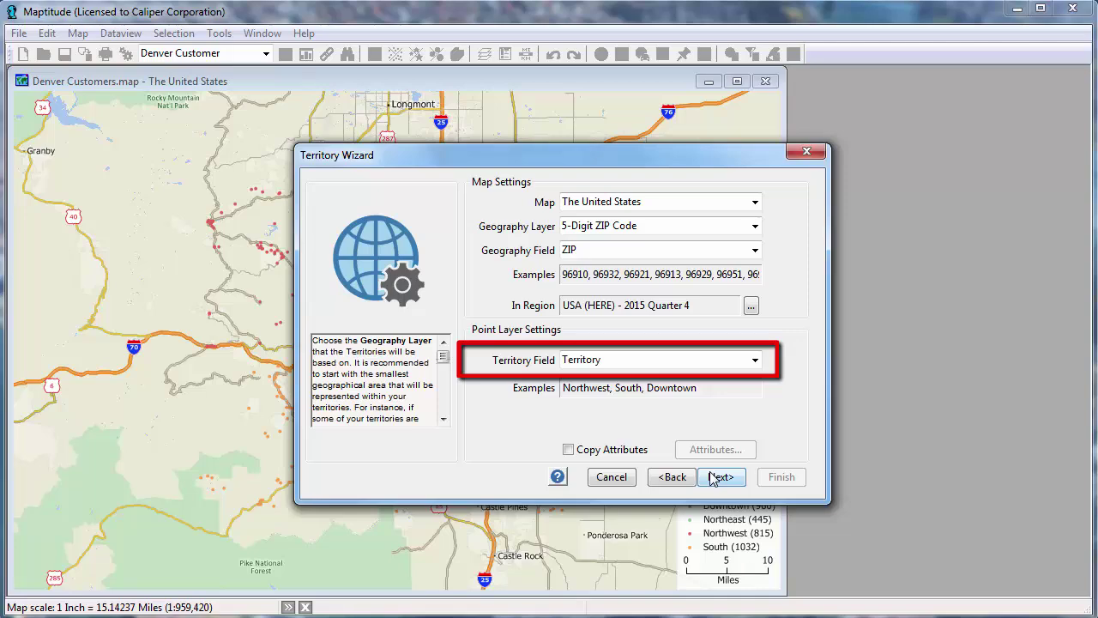
Add [13 Buying Power] and Population as geography-layer tracking fields for the Denver territories
left_click(720, 479)
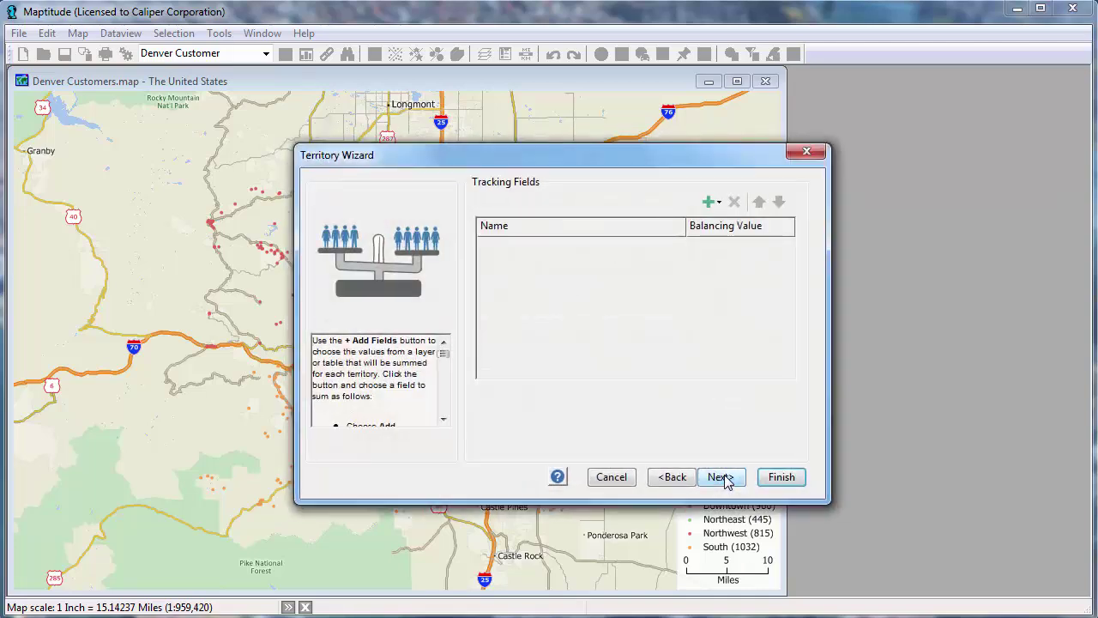
left_click(712, 203)
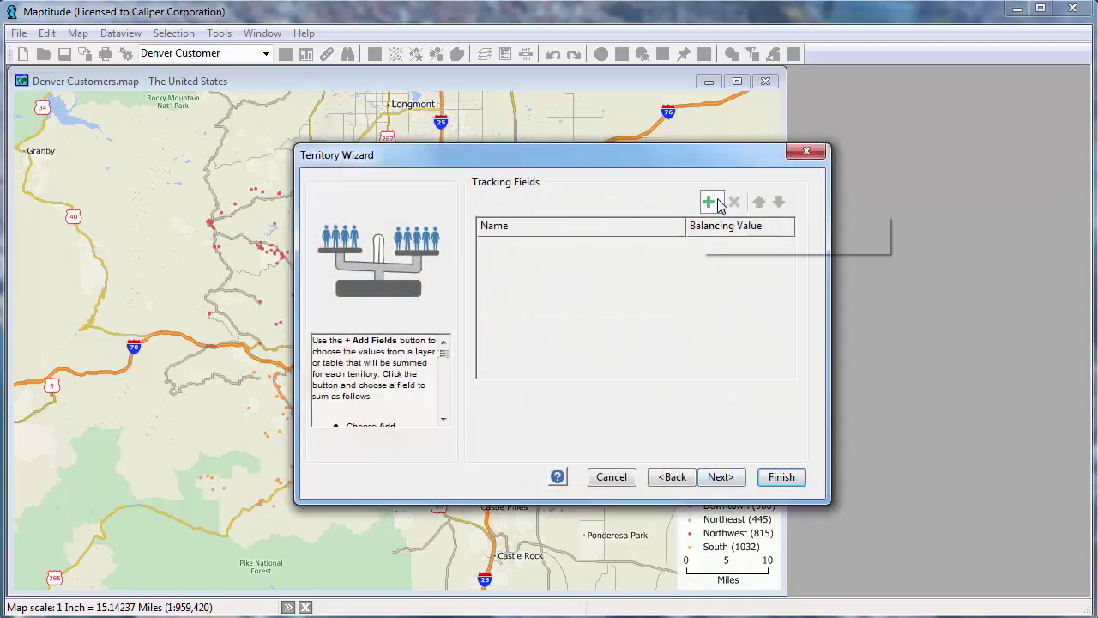
left_click(743, 227)
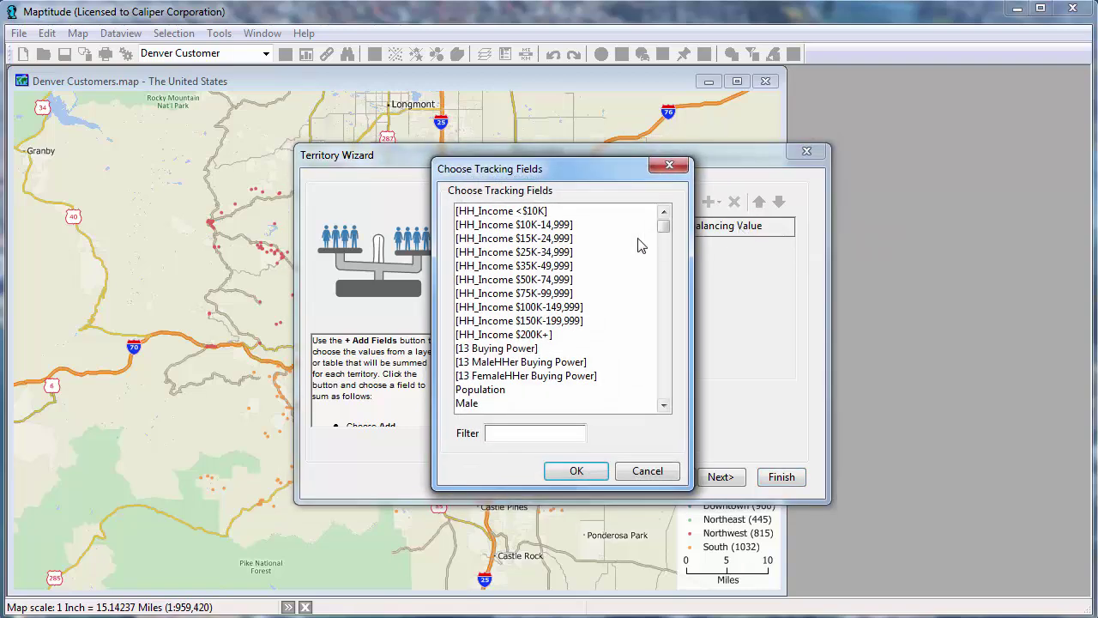
left_click(508, 350)
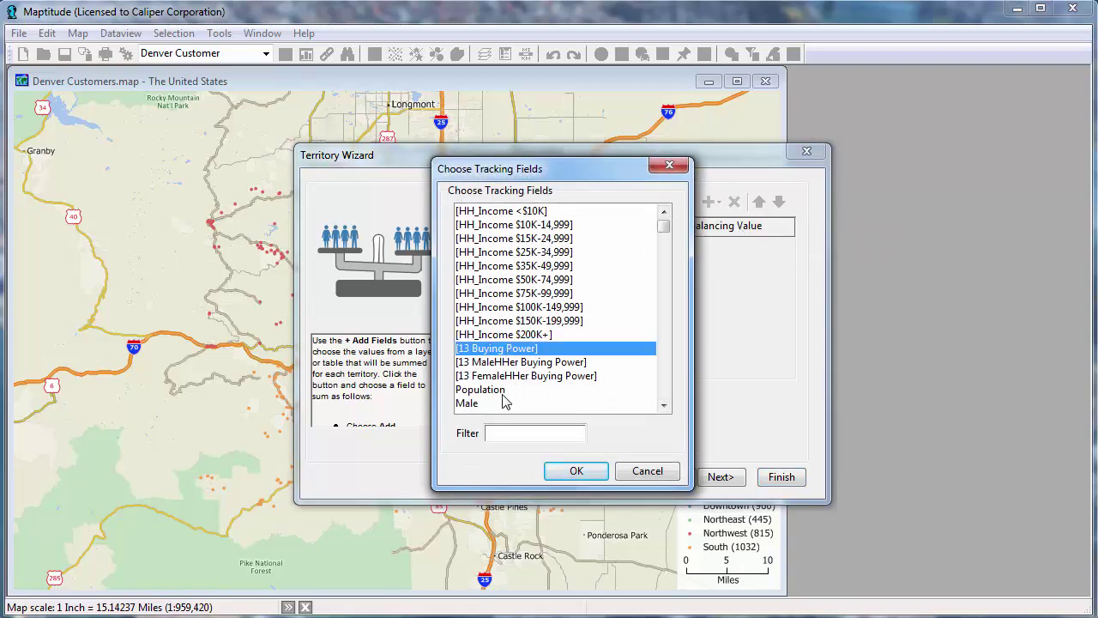
left_click(506, 391)
left_click(590, 470)
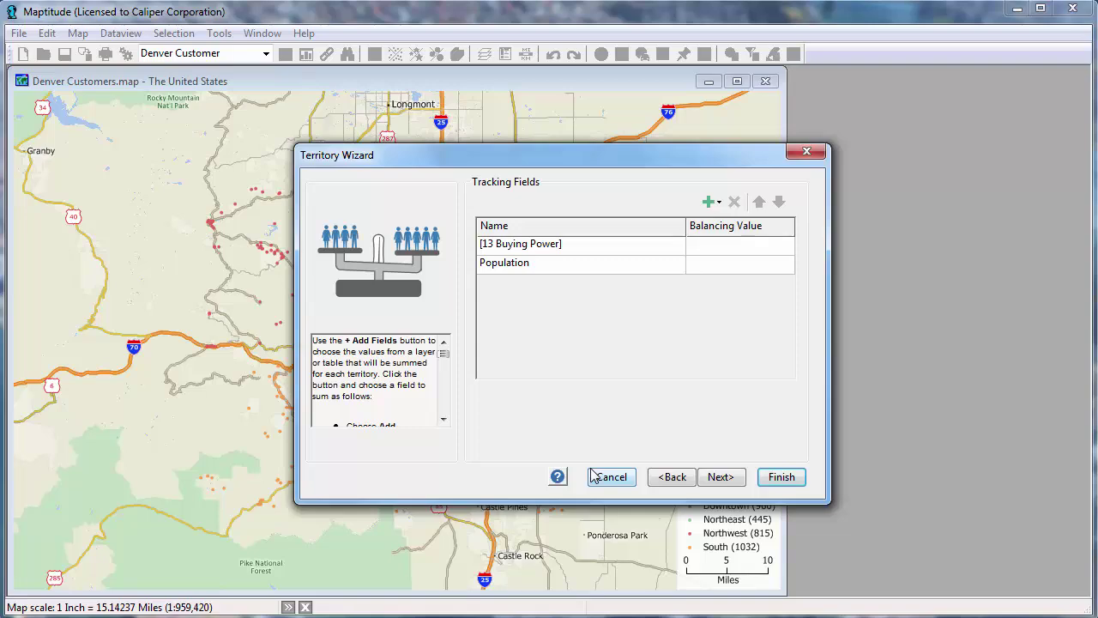
left_click(722, 477)
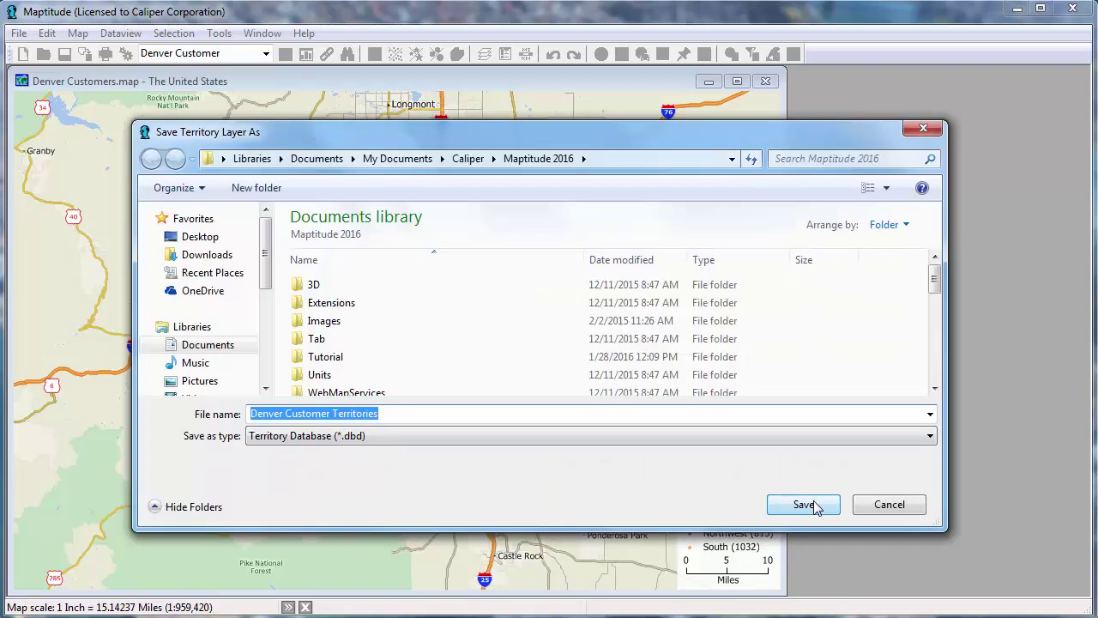
Save the layer as Denver Customer Territories and hide the Display Manager to widen the map
left_click(813, 504)
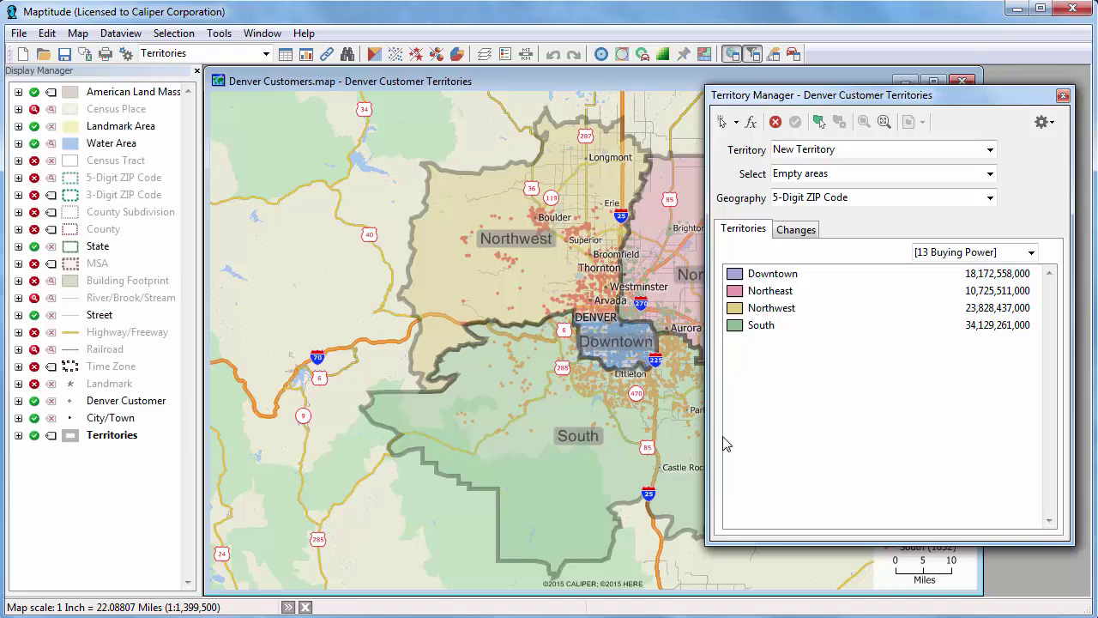
left_click(196, 72)
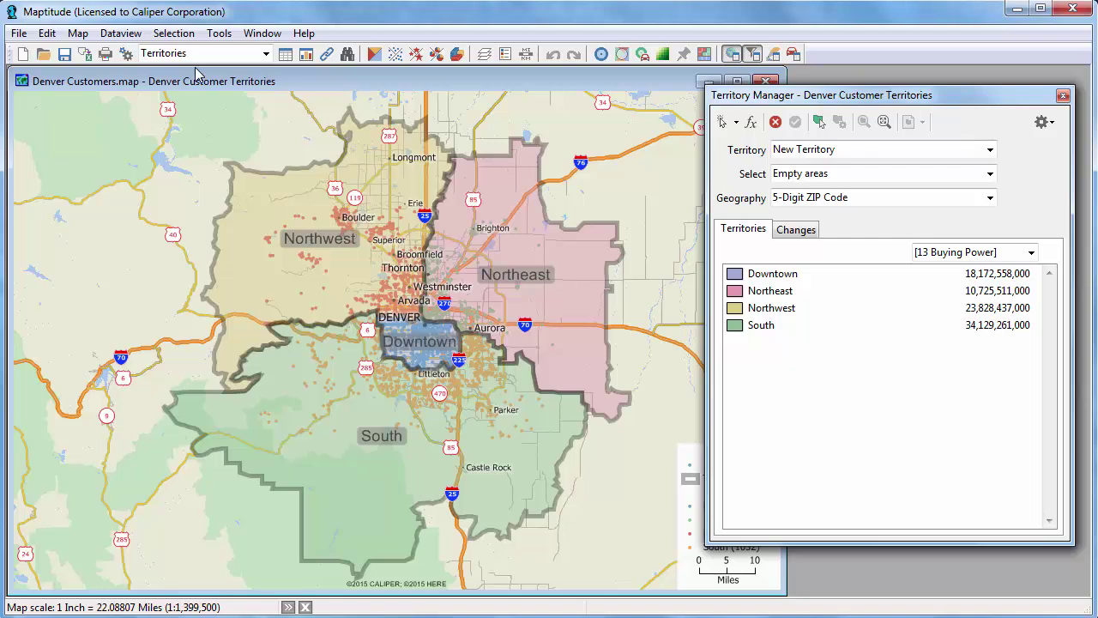